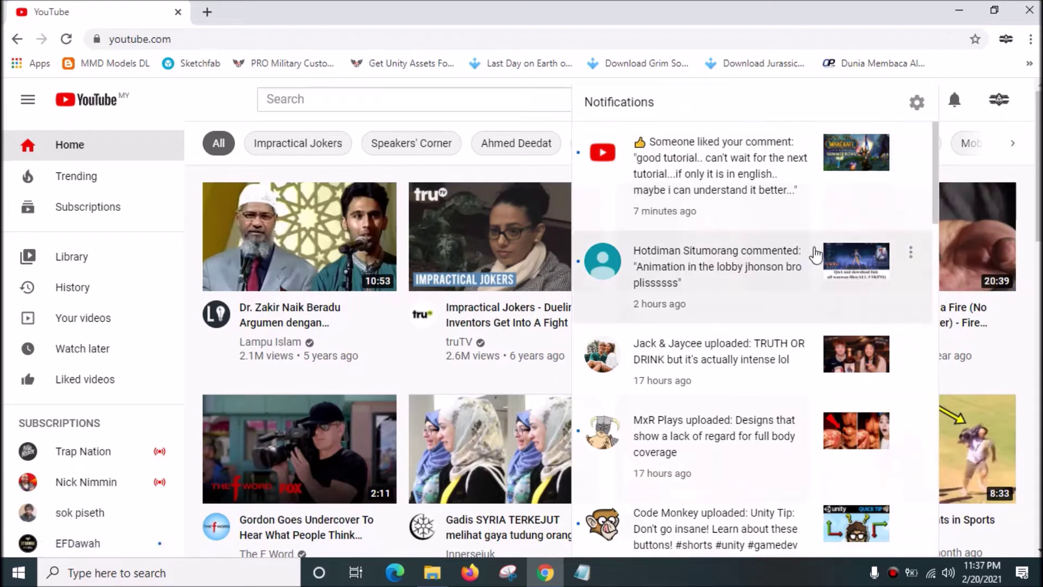
# Step: Switch to File Explorer and open the Android data folder in the realme 5i phone's internal shared storage
pyautogui.click(968, 8)
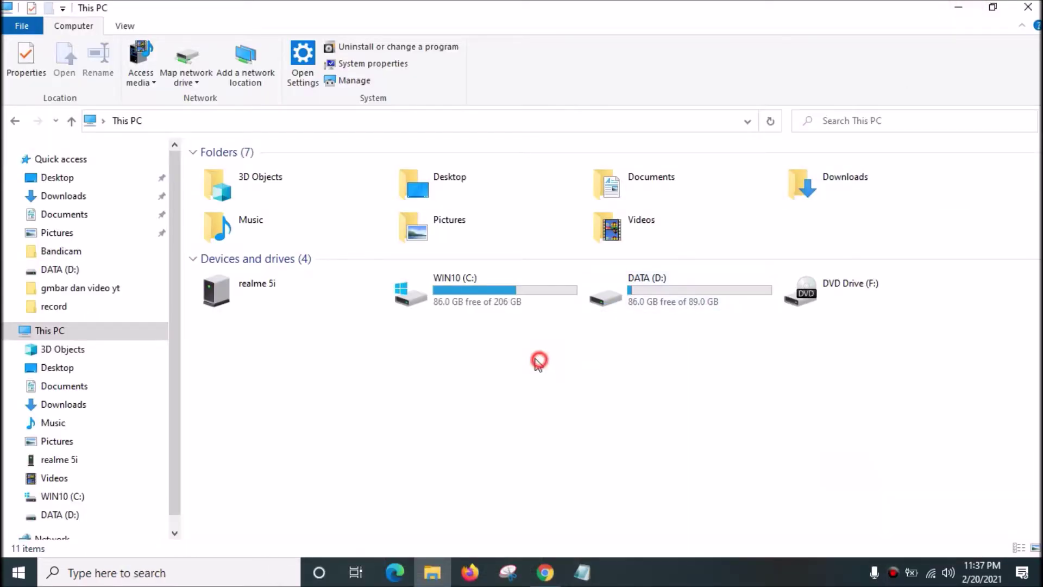
pyautogui.doubleClick(290, 292)
pyautogui.doubleClick(328, 159)
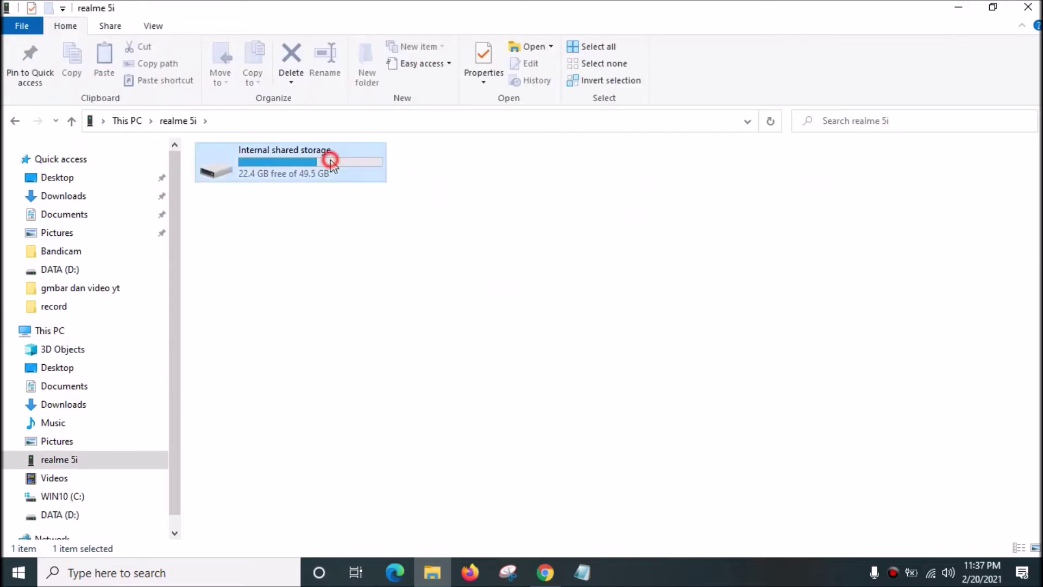
pyautogui.doubleClick(258, 362)
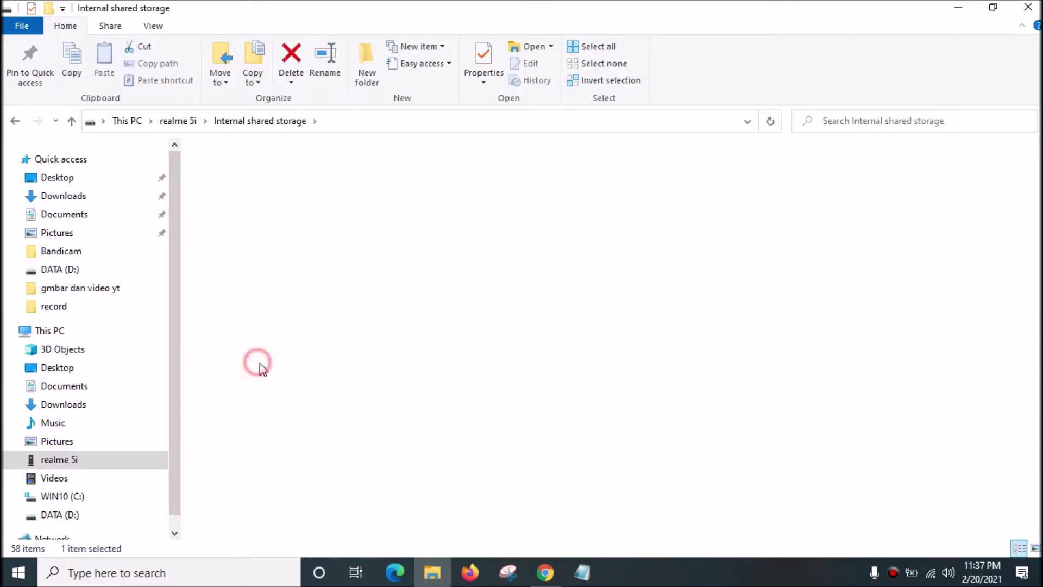
pyautogui.click(339, 156)
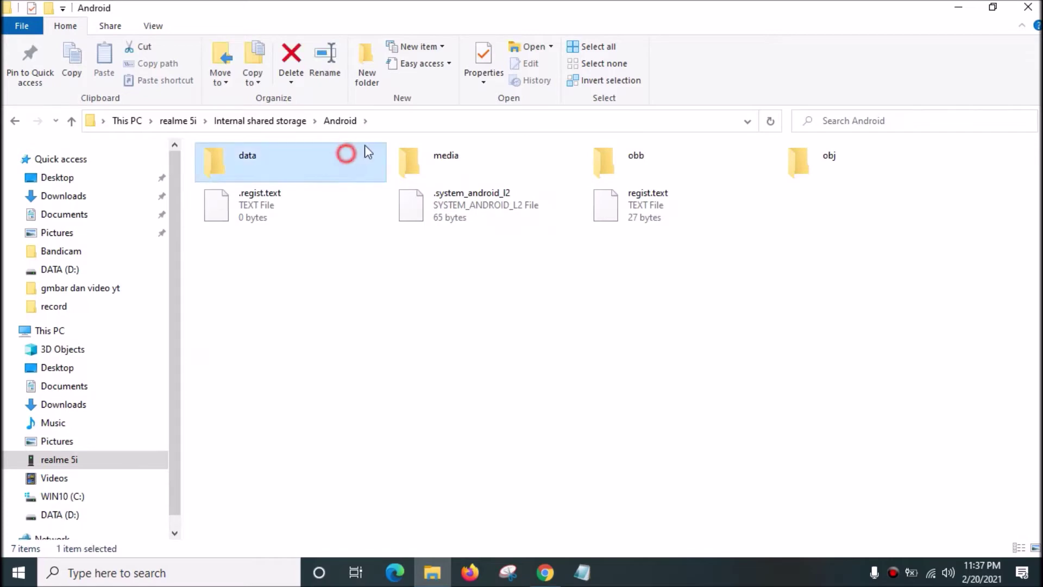
pyautogui.doubleClick(362, 160)
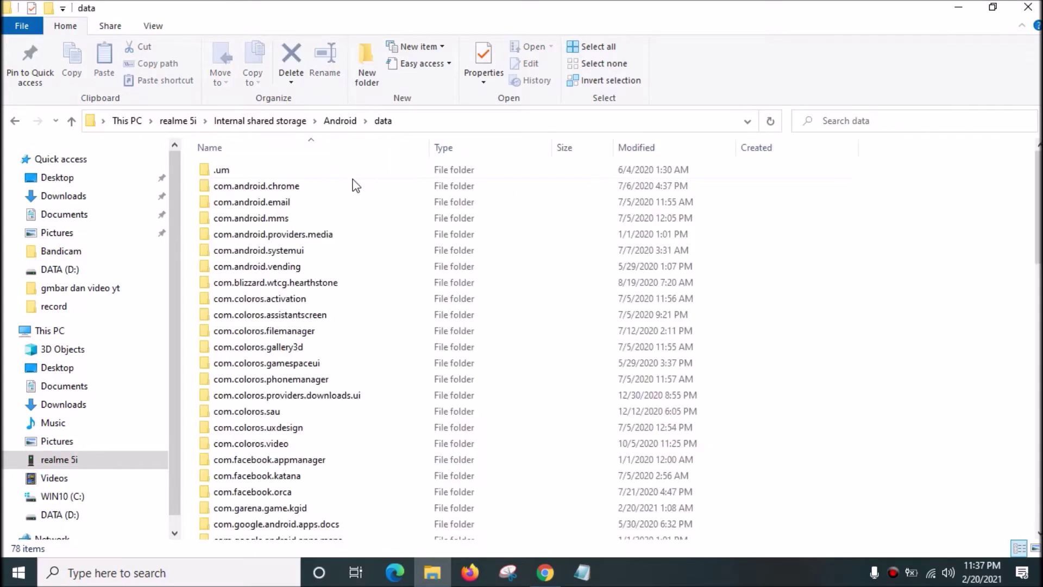
# Step: Open the game's asset folder com.mobile.legends/files/dragon2017/assets/Art/android
pyautogui.scroll(-8, 345, 340)
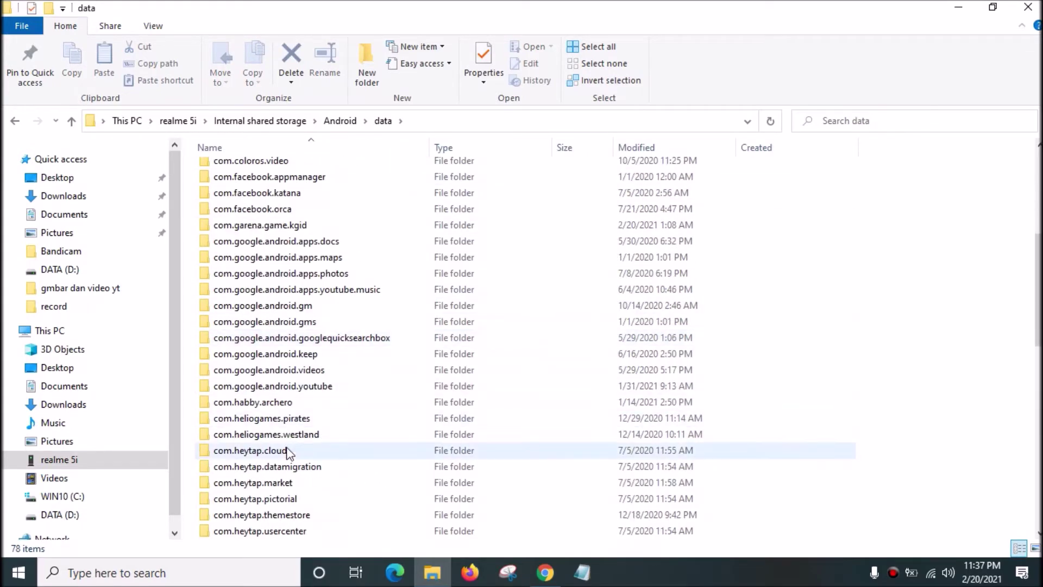
pyautogui.scroll(-2, 277, 336)
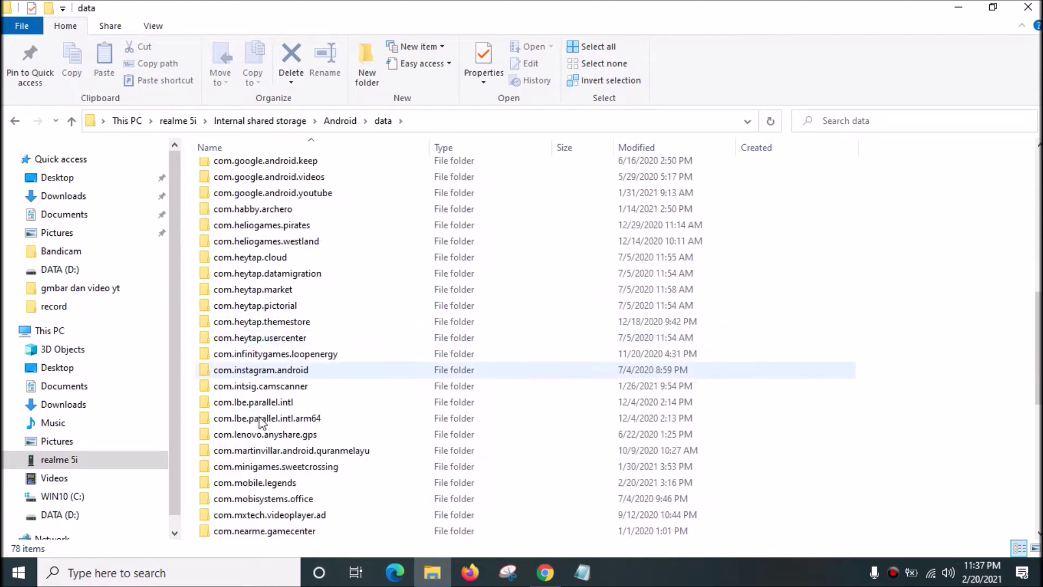
pyautogui.doubleClick(260, 480)
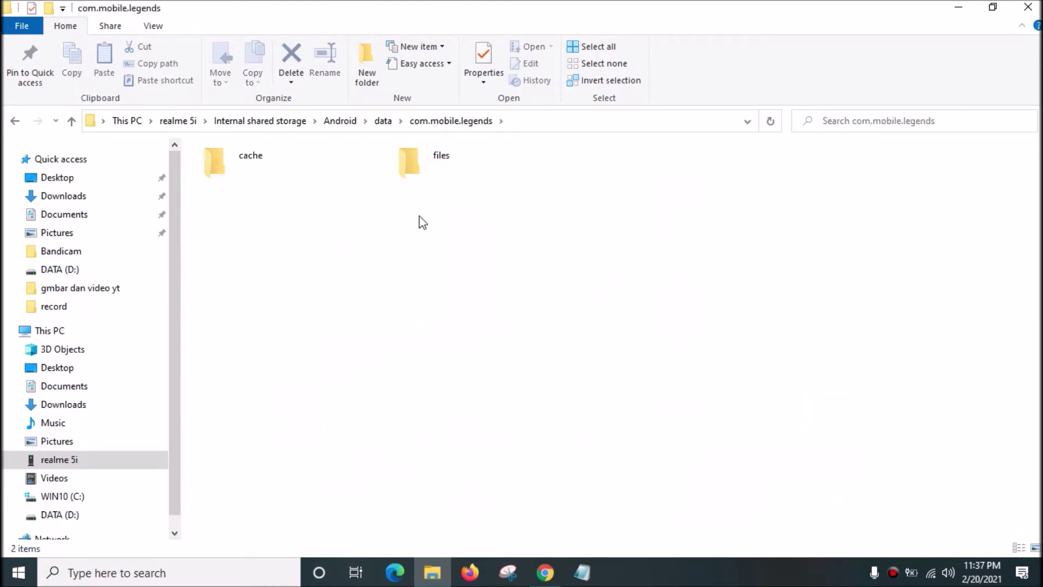
pyautogui.doubleClick(441, 184)
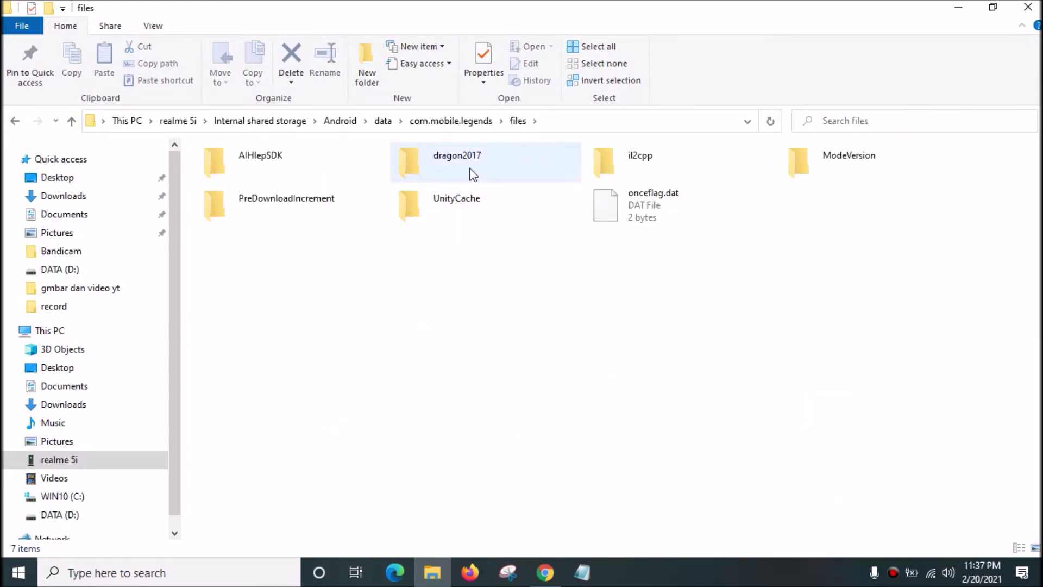
pyautogui.doubleClick(473, 169)
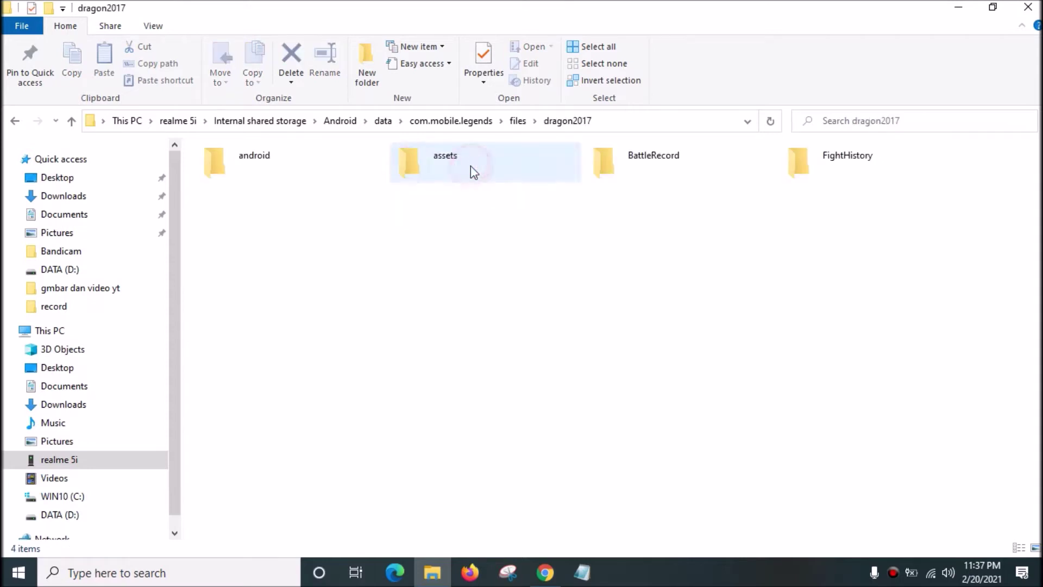
pyautogui.doubleClick(441, 175)
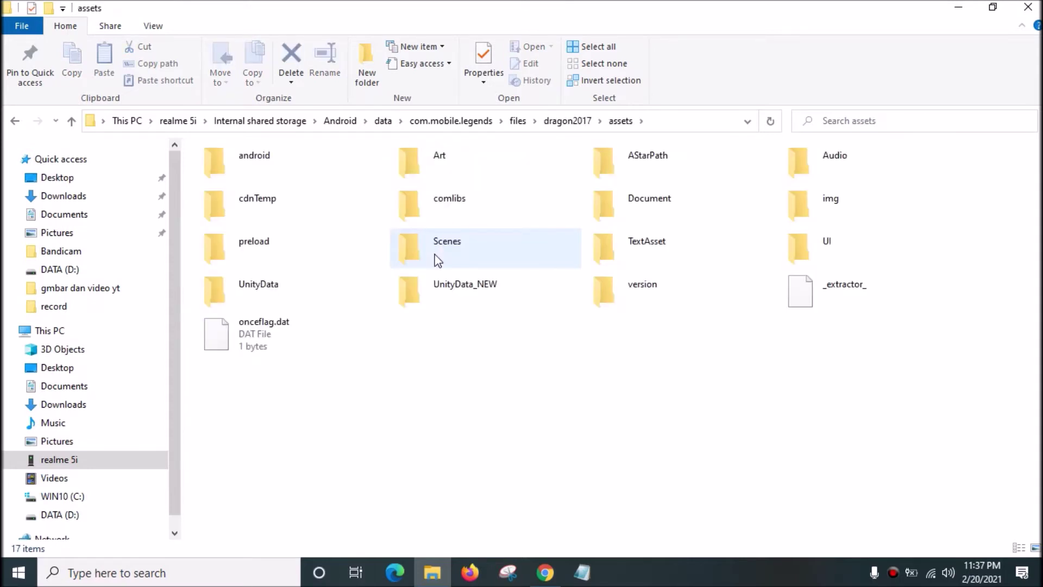
pyautogui.click(479, 161)
pyautogui.doubleClick(479, 161)
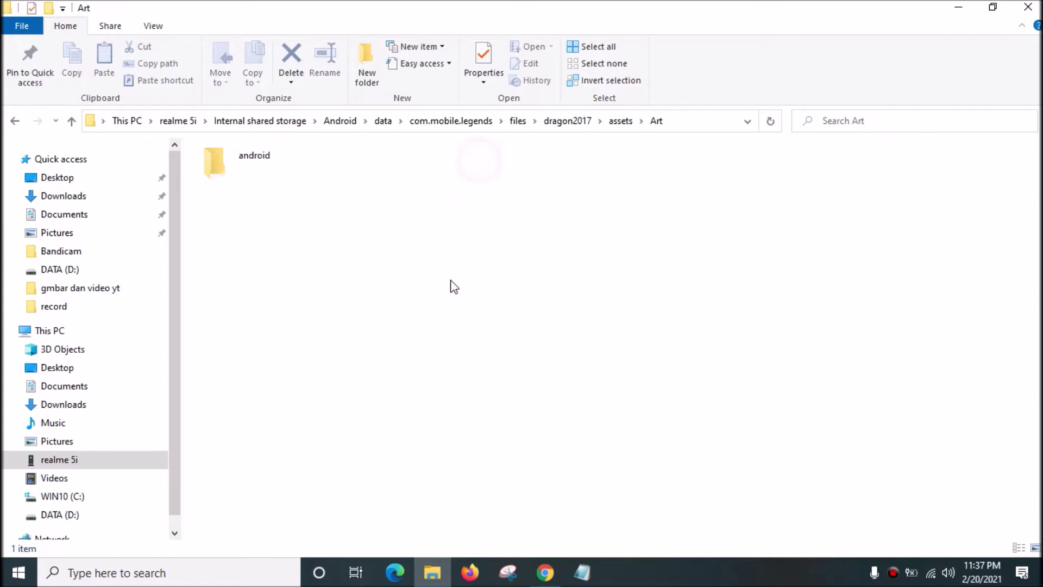
pyautogui.doubleClick(234, 162)
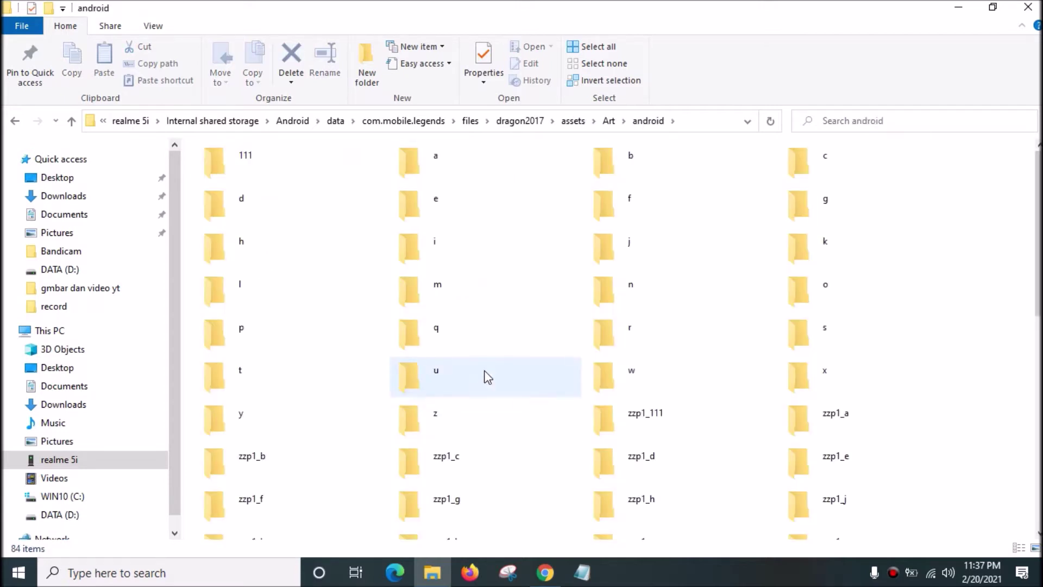
# Step: Search the android folder for hero_johnson
pyautogui.click(873, 126)
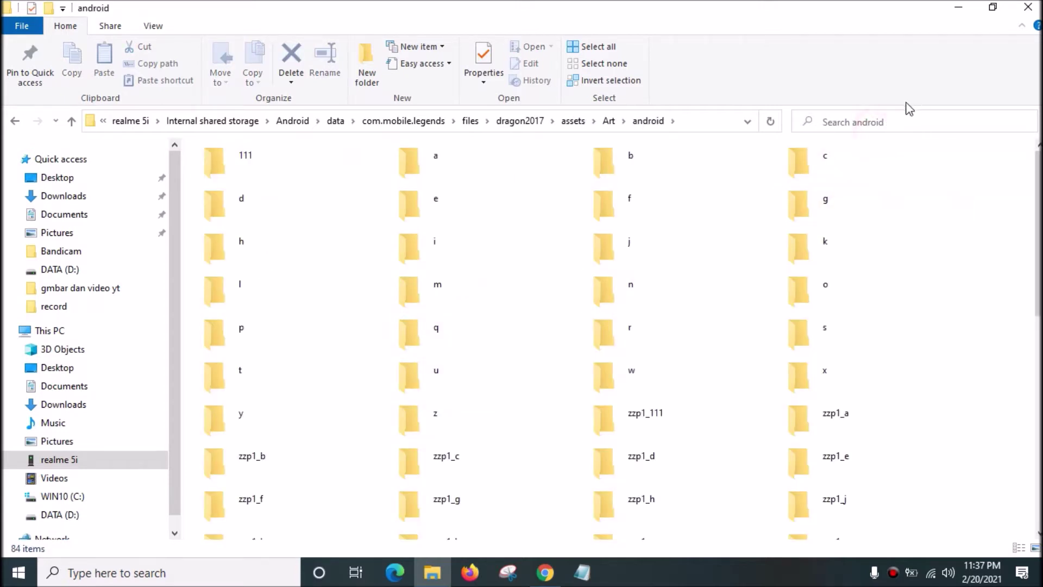
pyautogui.write('hero_johnson')
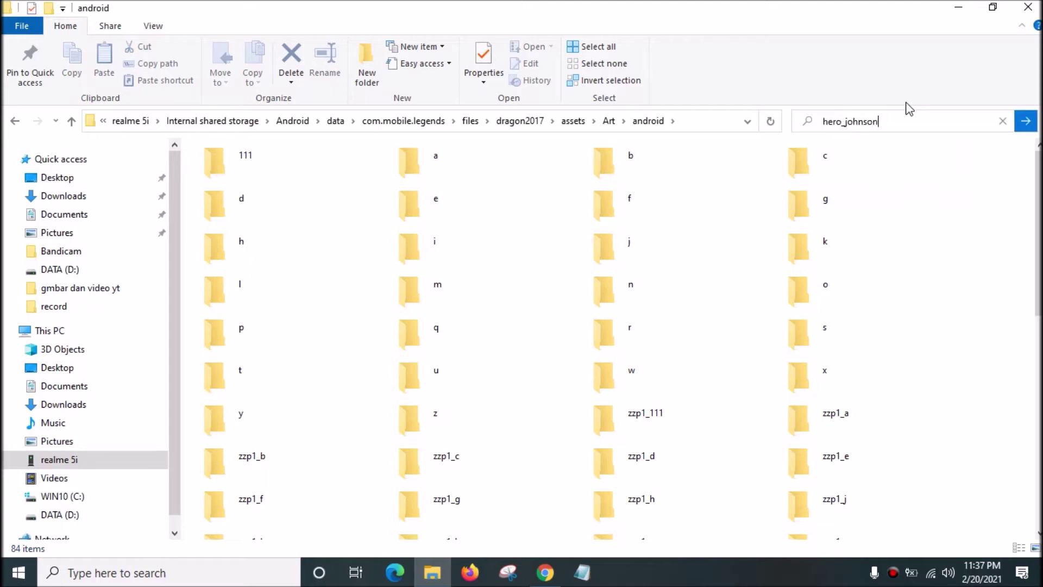
pyautogui.press('Tab')
pyautogui.press('Return')
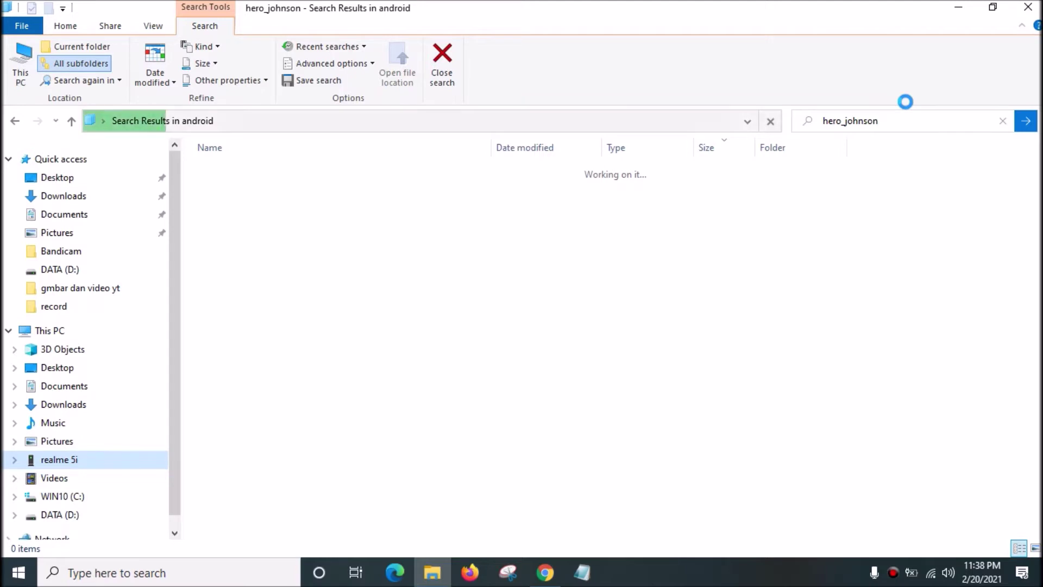
pyautogui.click(621, 528)
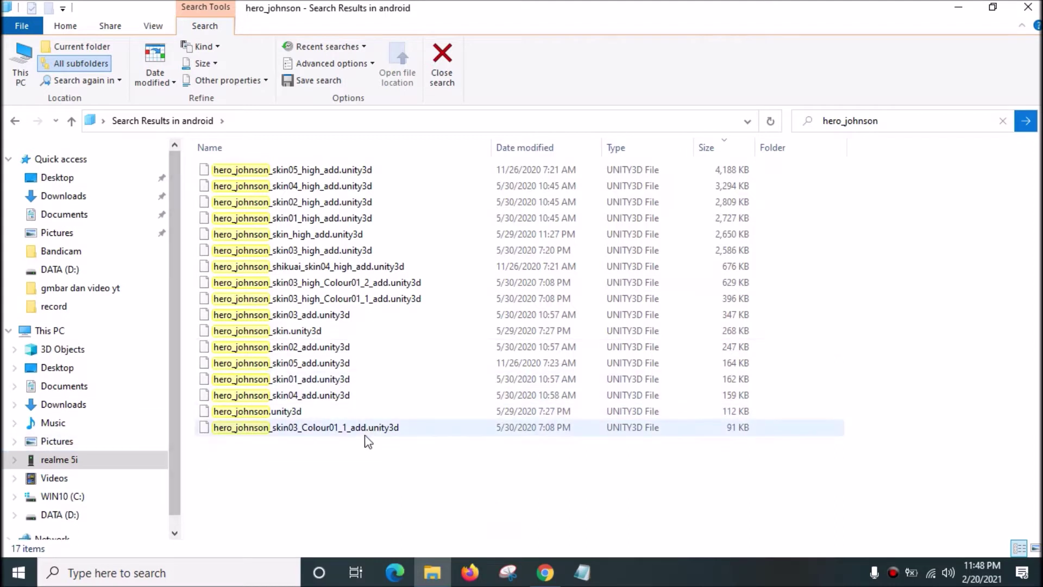
pyautogui.click(385, 472)
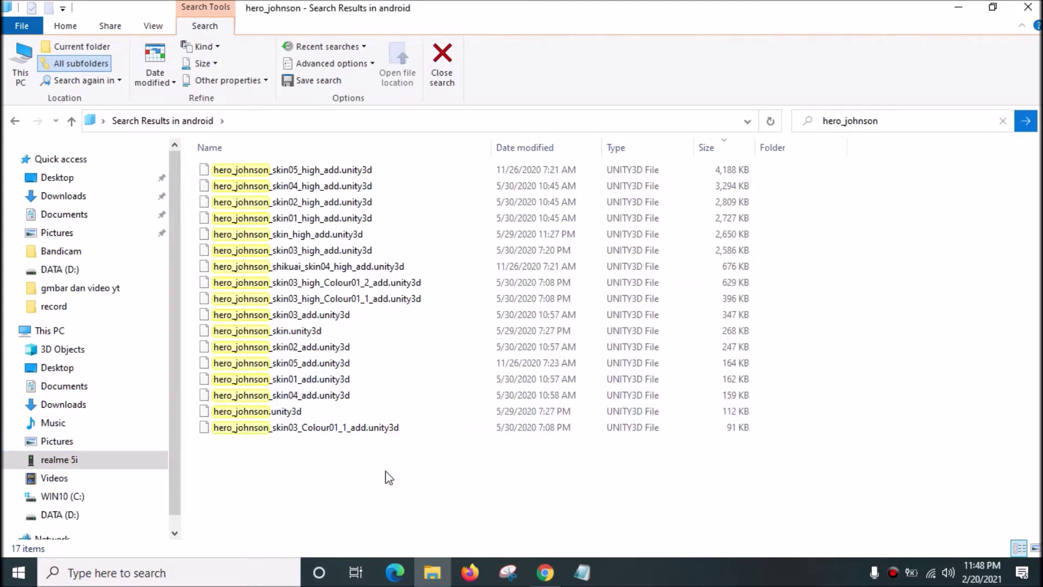
# Step: Copy hero_johnson_skin_high_add.unity3d from the search results to the desktop
pyautogui.click(347, 219)
pyautogui.click(338, 235)
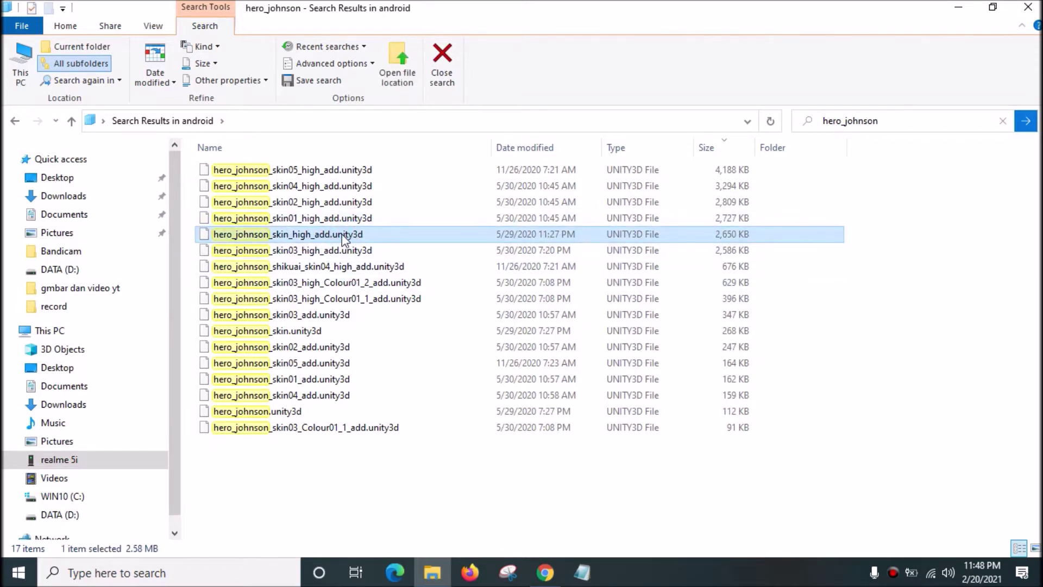
pyautogui.click(958, 7)
pyautogui.click(532, 147)
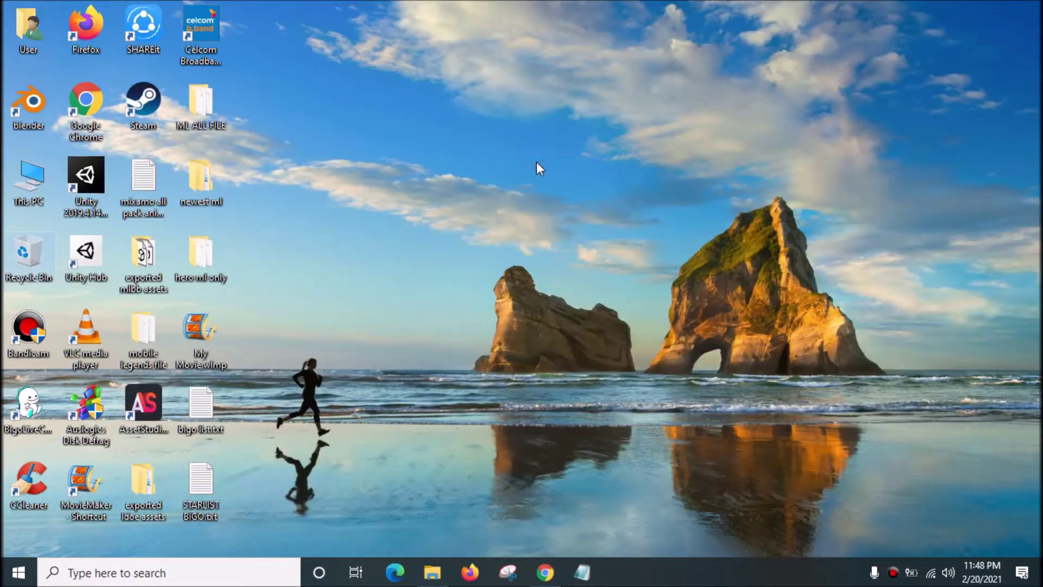
pyautogui.click(274, 22)
pyautogui.click(368, 210)
# Step: Launch AssetStudio in a maximized window and load hero_johnson_skin_high_add.unity3d from the desktop
pyautogui.doubleClick(155, 403)
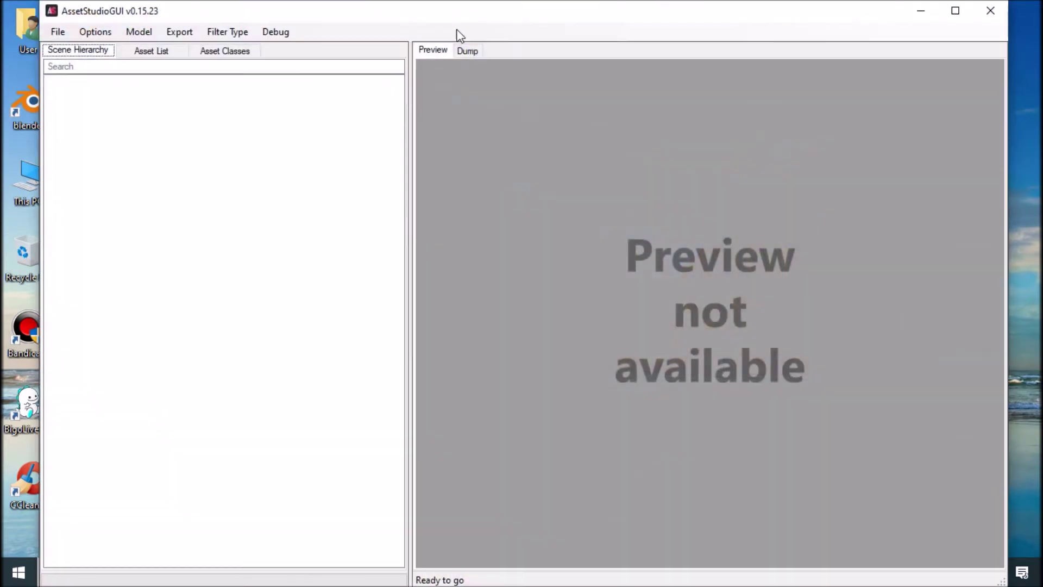
pyautogui.doubleClick(491, 63)
pyautogui.click(18, 26)
pyautogui.click(53, 42)
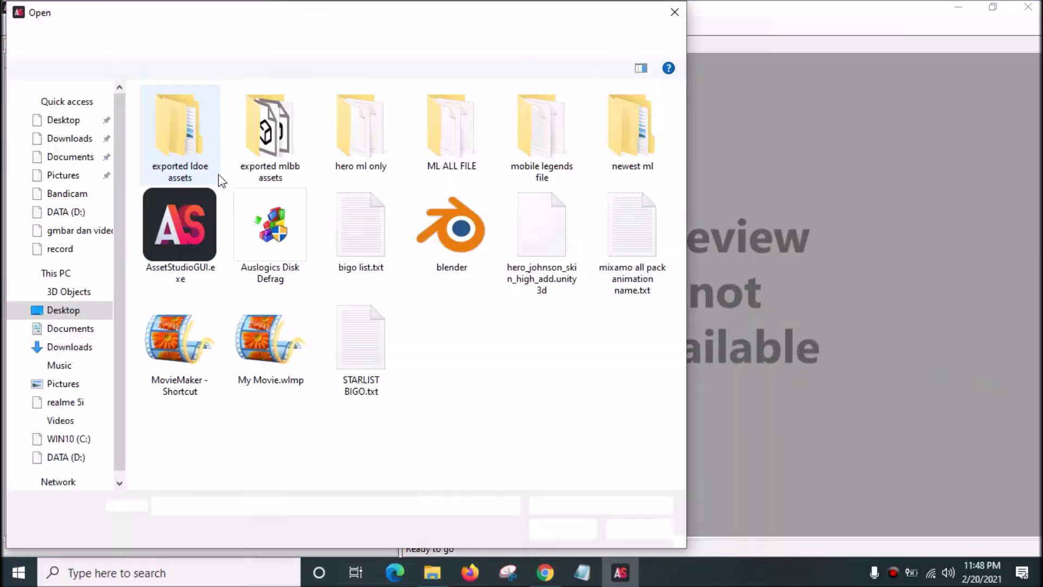
pyautogui.click(542, 252)
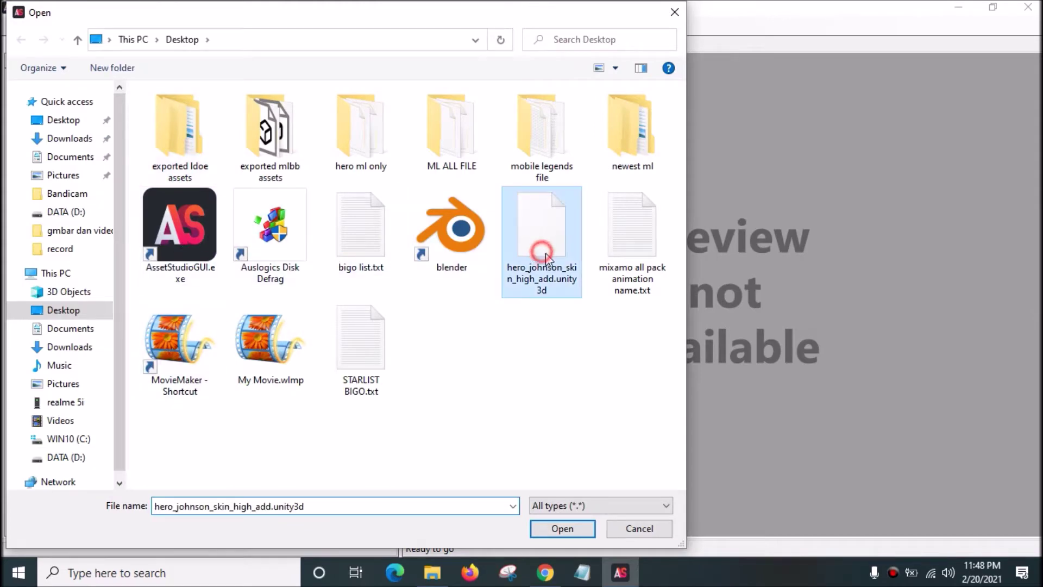
pyautogui.click(562, 530)
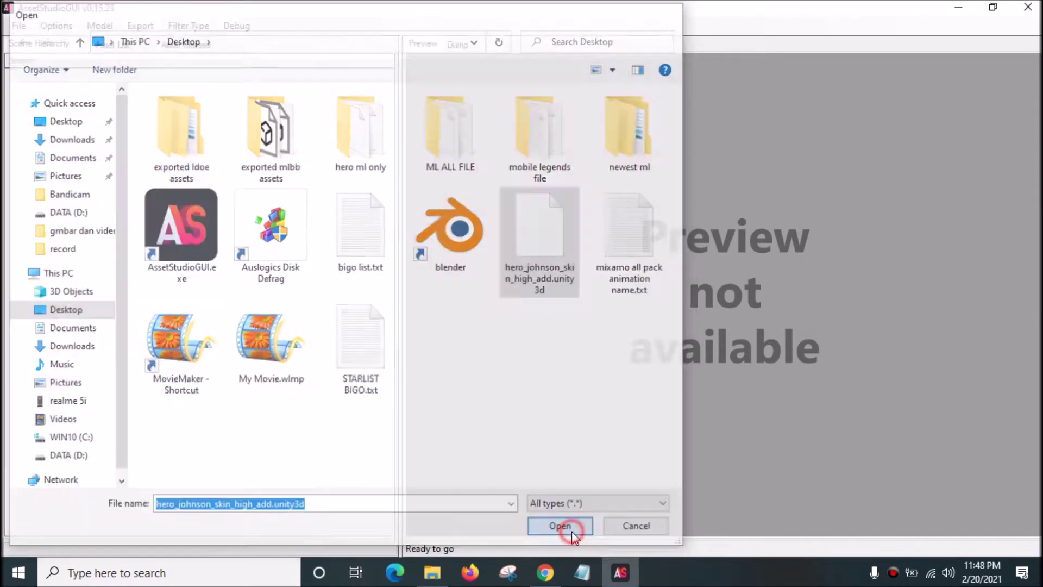
# Step: Show the list of loaded assets sorted by type and find its mesh entries
pyautogui.click(137, 45)
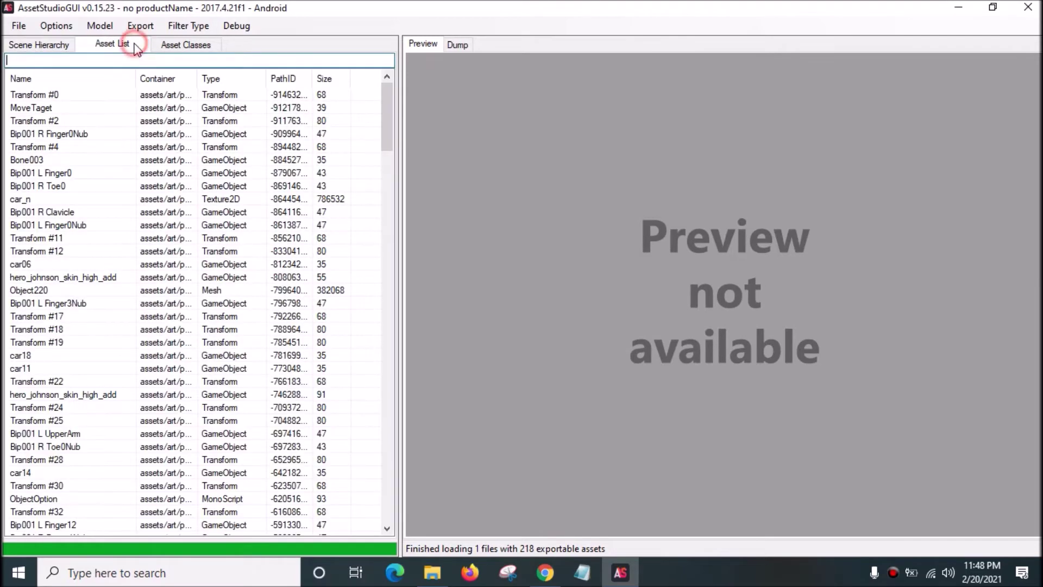
pyautogui.click(232, 80)
pyautogui.moveTo(391, 101); pyautogui.dragTo(387, 307)
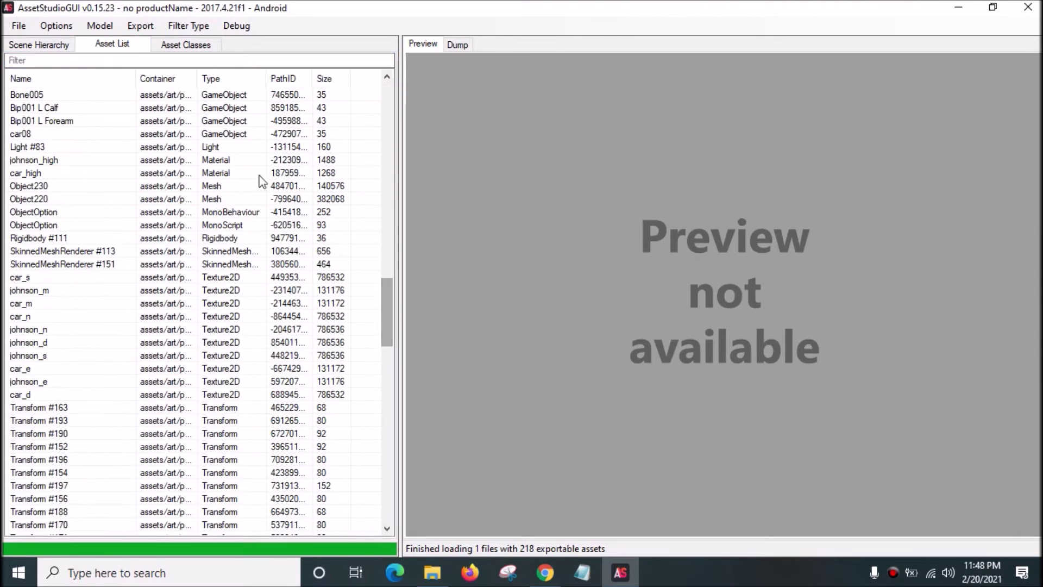
# Step: Preview the Object230 and Object220 meshes and examine each from several angles
pyautogui.click(224, 186)
pyautogui.click(227, 200)
pyautogui.click(226, 186)
pyautogui.moveTo(585, 274); pyautogui.dragTo(399, 344)
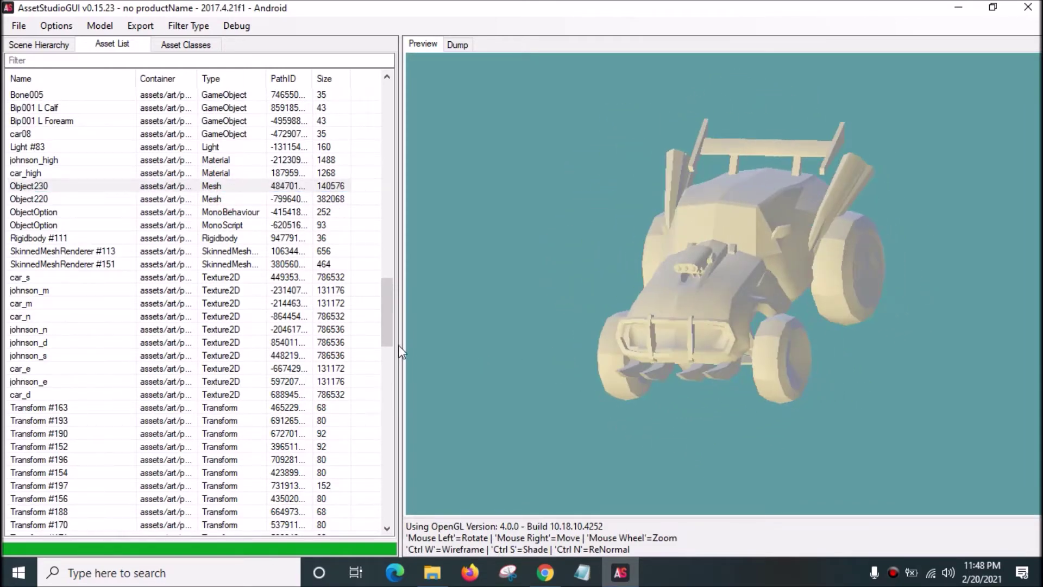
pyautogui.click(246, 200)
pyautogui.moveTo(608, 283); pyautogui.dragTo(490, 356)
pyautogui.moveTo(786, 335)
pyautogui.mouseDown()
pyautogui.moveTo(768, 361)
pyautogui.moveTo(791, 356)
pyautogui.moveTo(765, 361)
pyautogui.mouseUp()
pyautogui.moveTo(869, 302)
pyautogui.mouseDown()
pyautogui.moveTo(818, 322)
pyautogui.moveTo(879, 307)
pyautogui.mouseUp()
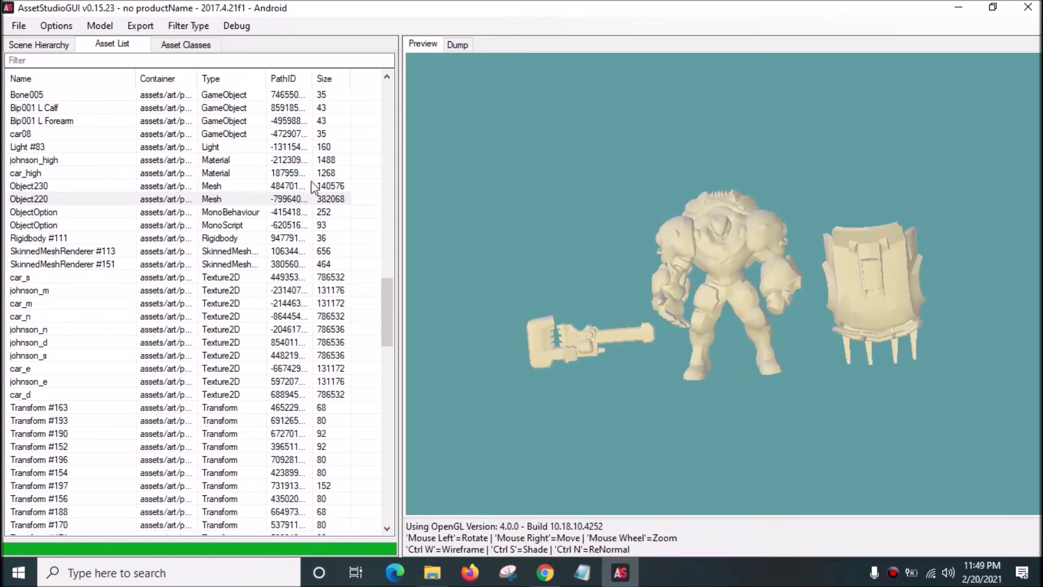
pyautogui.click(239, 186)
pyautogui.moveTo(500, 219); pyautogui.dragTo(761, 328)
pyautogui.moveTo(675, 307); pyautogui.dragTo(803, 414)
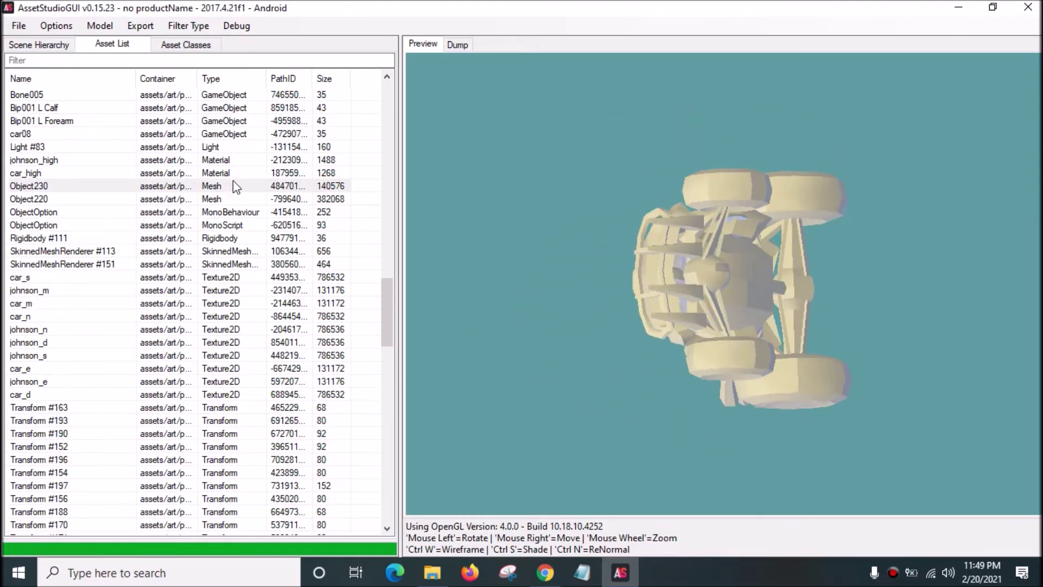
pyautogui.click(228, 199)
pyautogui.moveTo(634, 299); pyautogui.dragTo(778, 415)
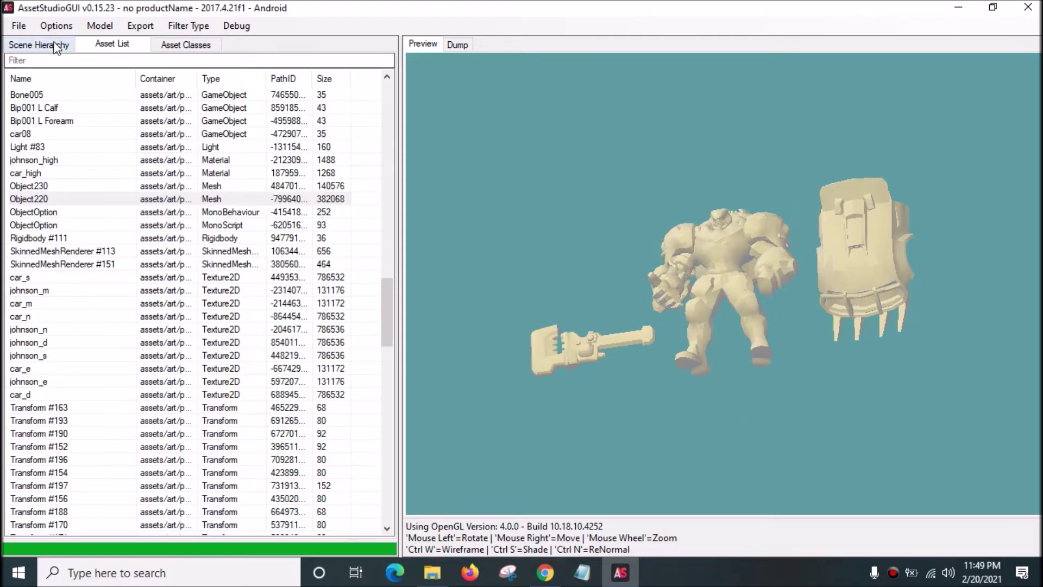
# Step: Select the city_idle and city_action animation clips in the asset list
pyautogui.scroll(5, 212, 190)
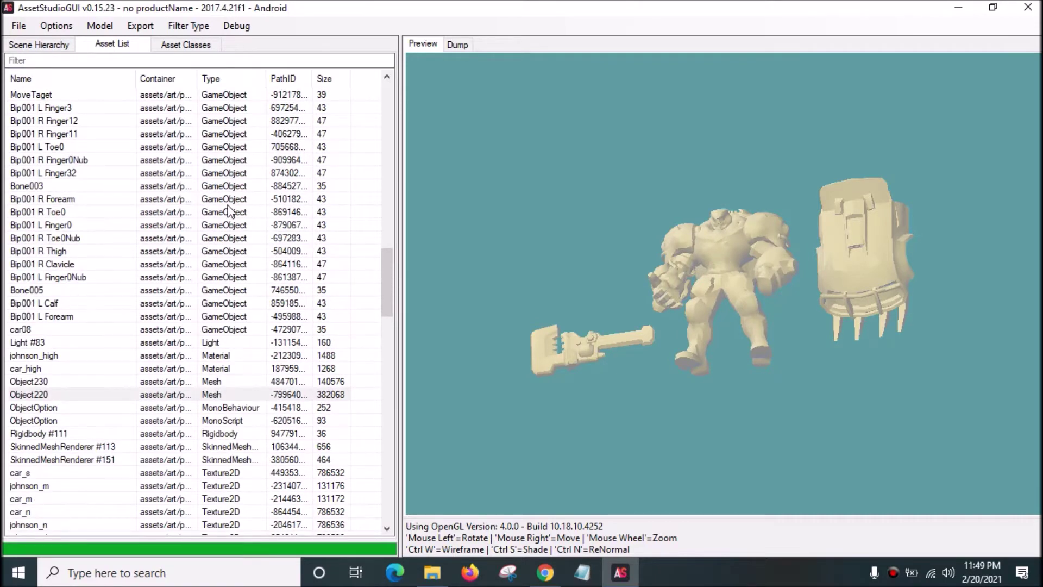
pyautogui.click(228, 200)
pyautogui.scroll(12, 263, 152)
pyautogui.scroll(15, 260, 147)
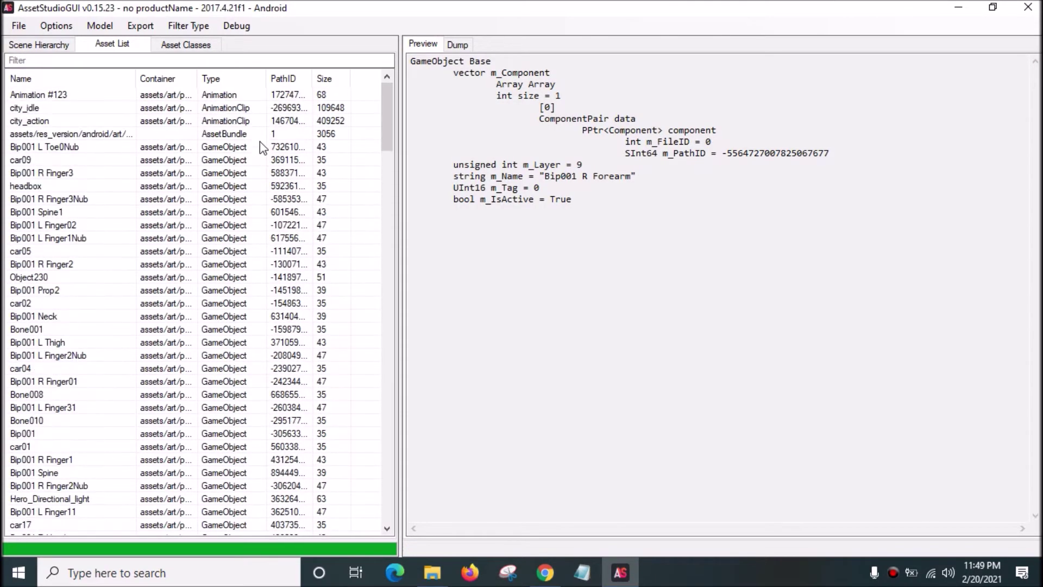
pyautogui.click(34, 109)
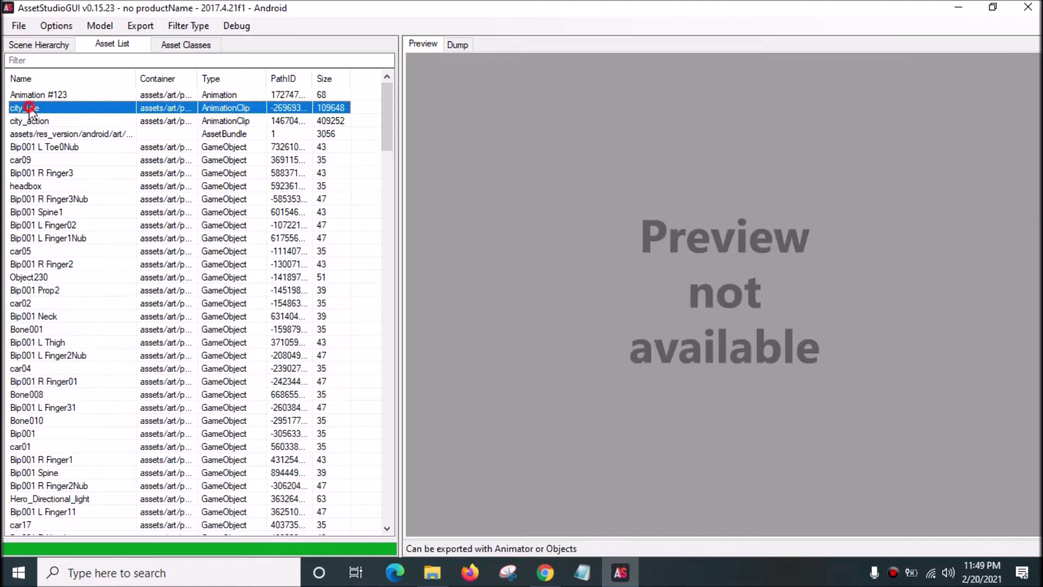
pyautogui.click(42, 121)
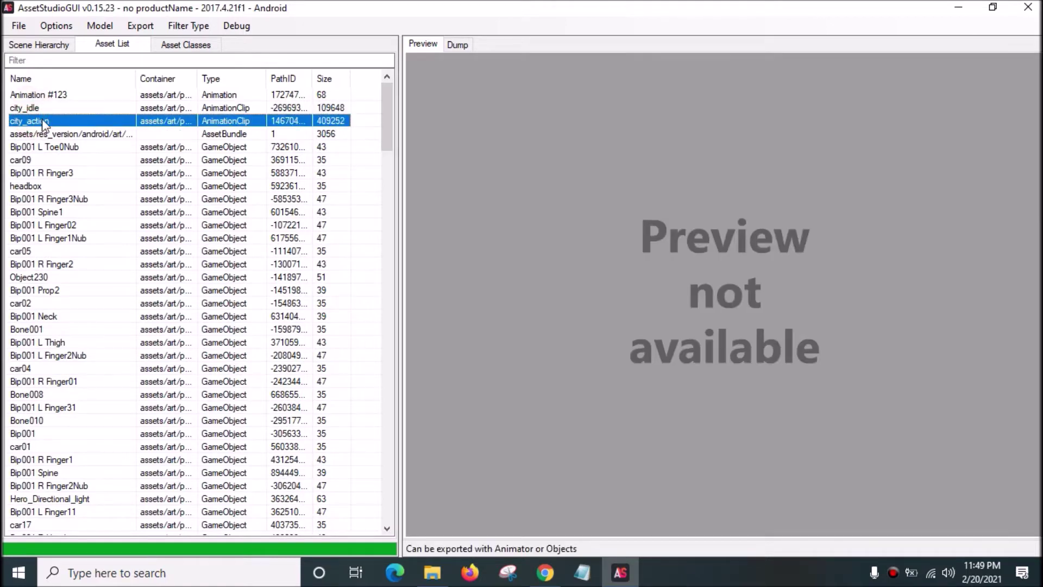
pyautogui.click(87, 108)
# Step: Mark the hero_johnson_skin_high_add object for export in the scene hierarchy
pyautogui.click(35, 44)
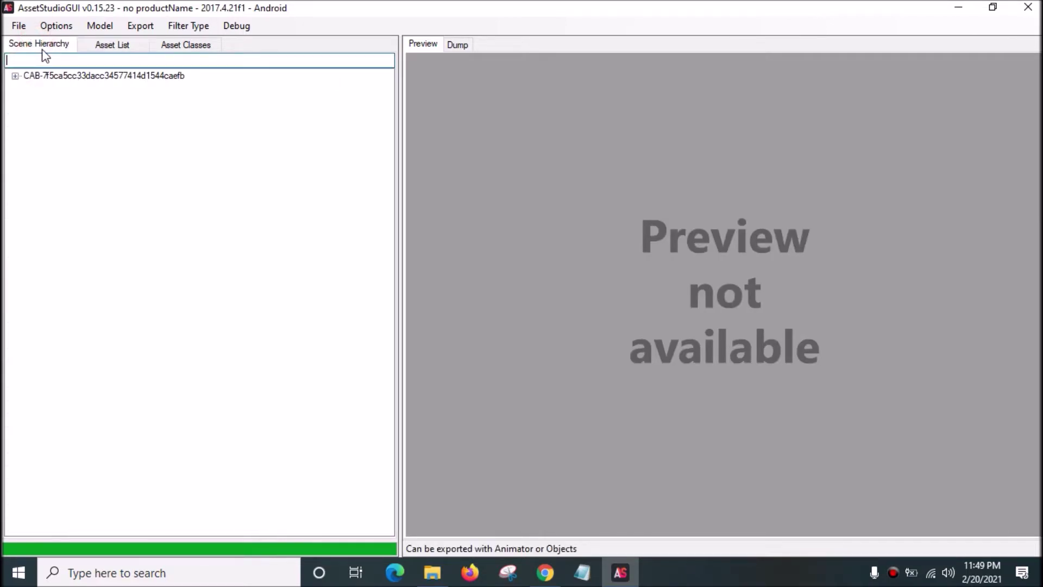
pyautogui.click(15, 76)
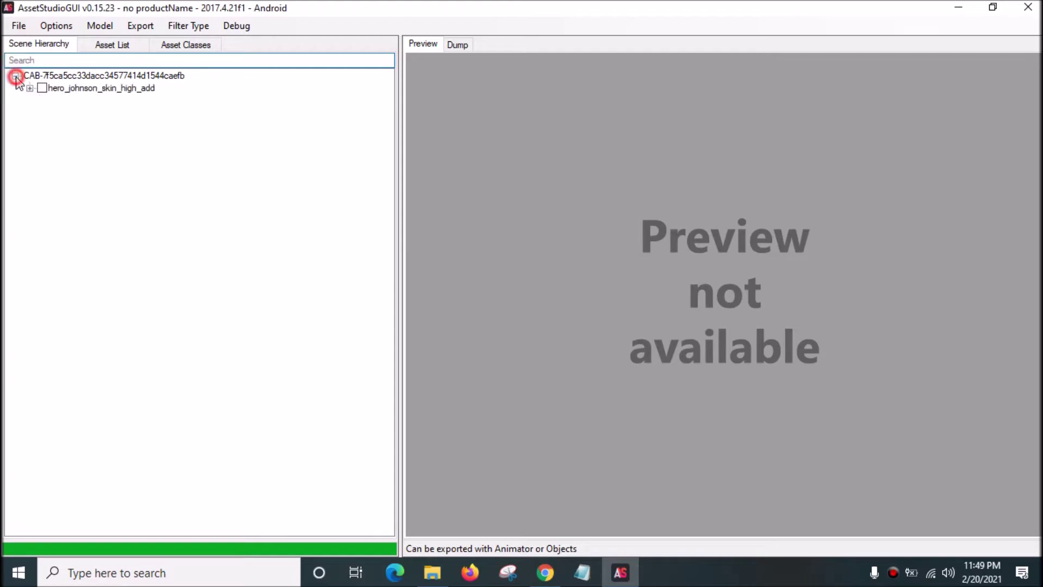
pyautogui.click(43, 88)
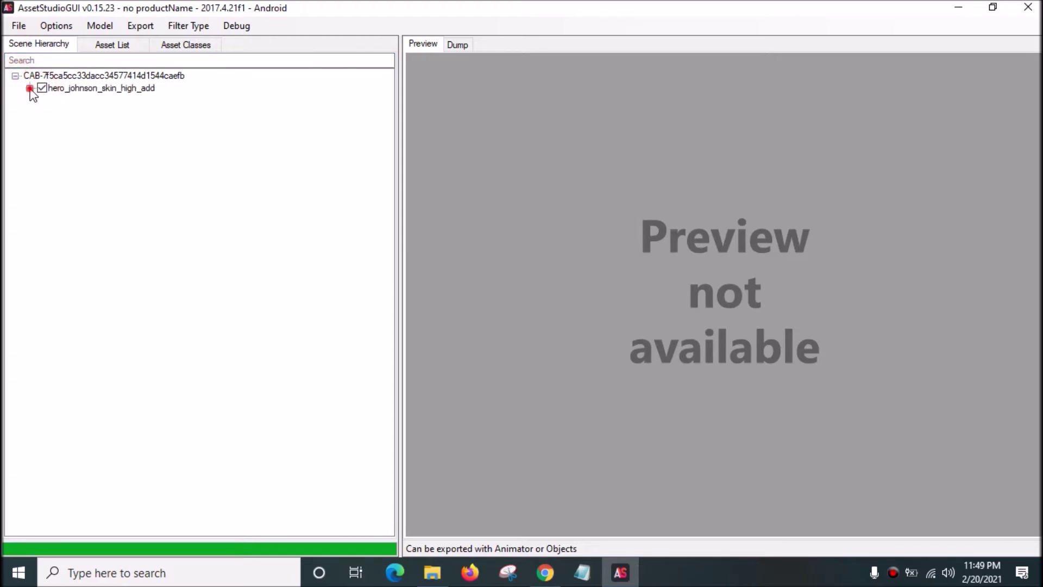
pyautogui.click(30, 88)
pyautogui.click(30, 88)
pyautogui.click(94, 89)
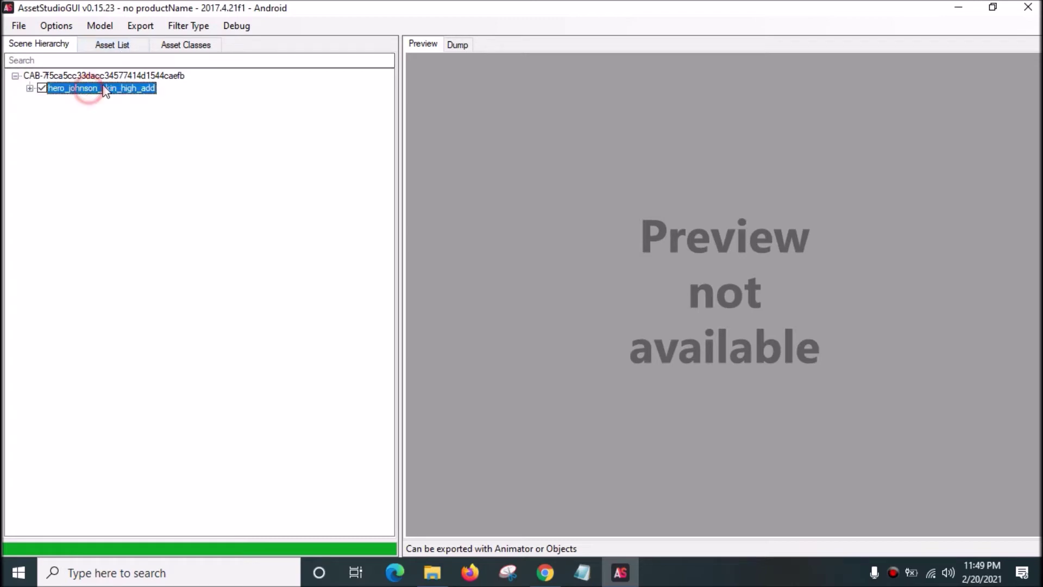
# Step: Select the city_idle and city_action clips and start a merged export of the selected objects with the selected AnimationClips
pyautogui.click(124, 47)
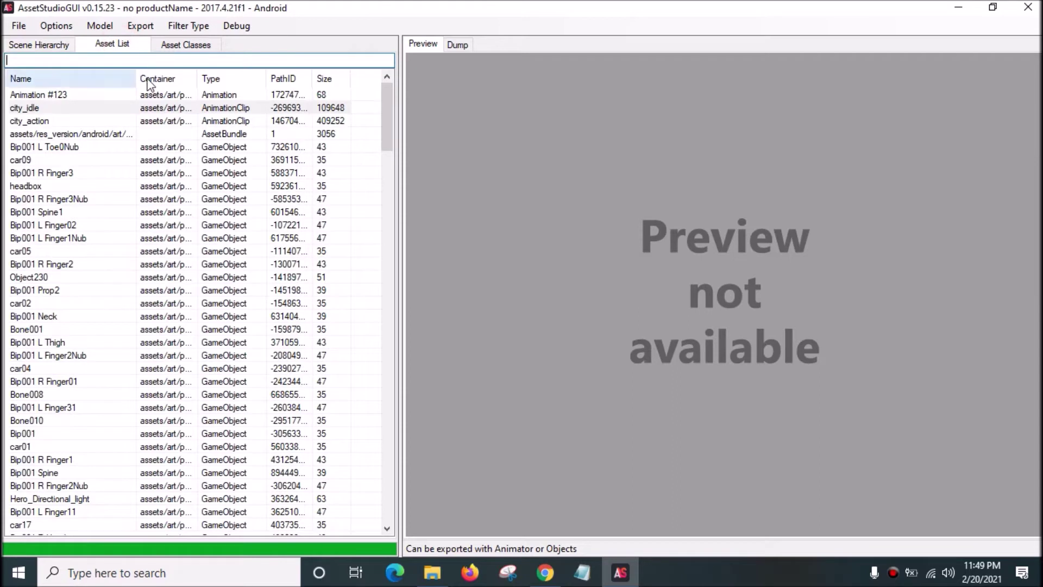
pyautogui.click(237, 108)
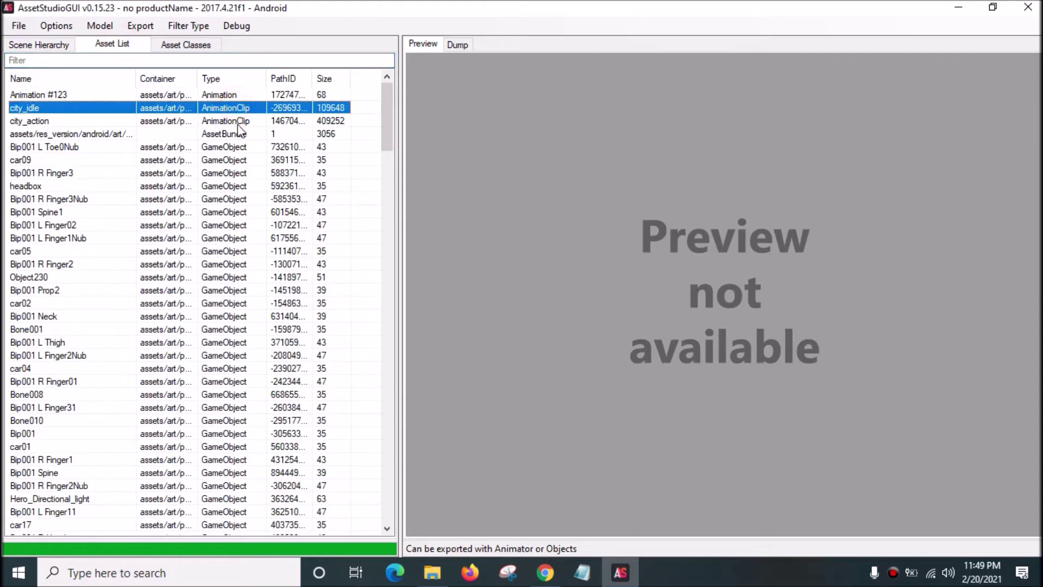
pyautogui.keyDown('shift'); pyautogui.click(234, 121); pyautogui.keyUp('shift')
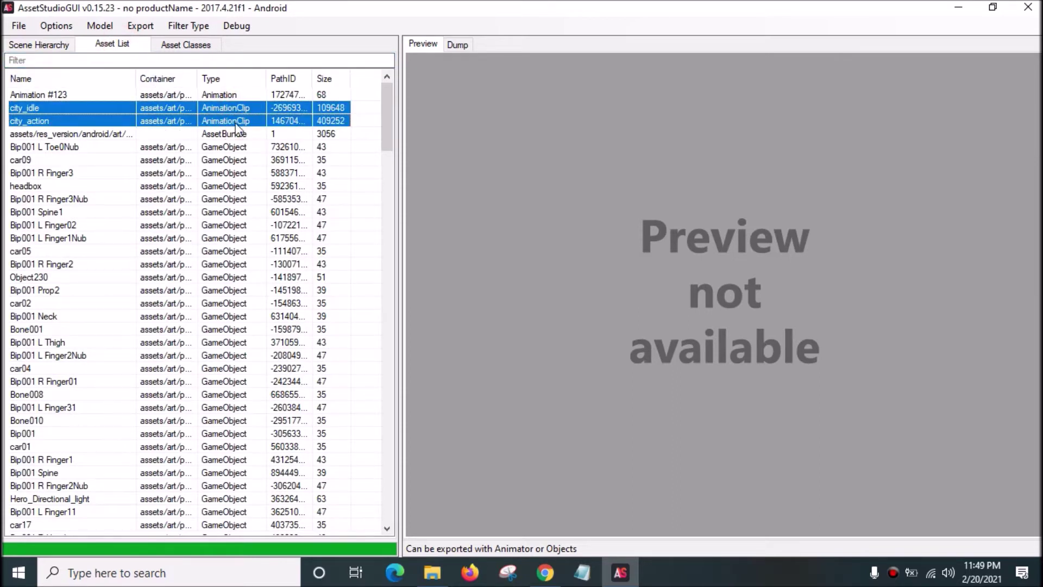
pyautogui.click(101, 26)
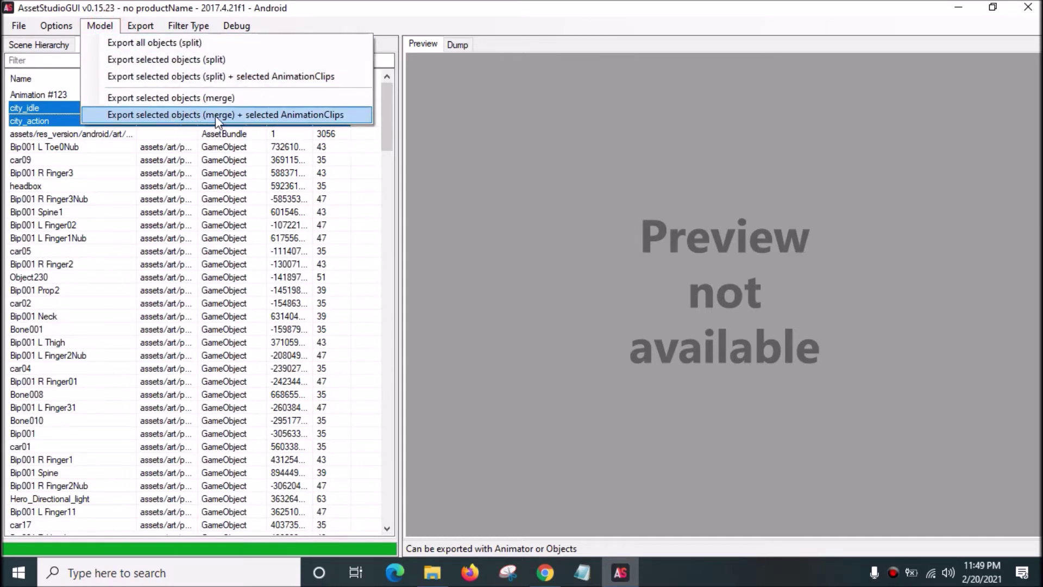
pyautogui.click(294, 117)
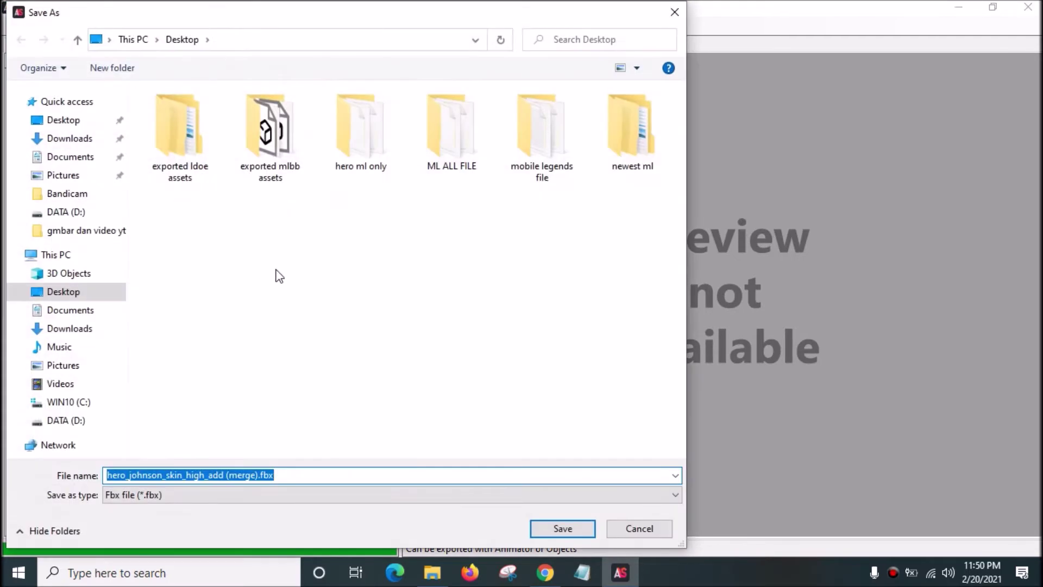
# Step: Create a desktop folder named "johnson preview animation" and save hero_johnson_skin_high_add (merge).fbx in it
pyautogui.click(288, 269)
pyautogui.rightClick(277, 268)
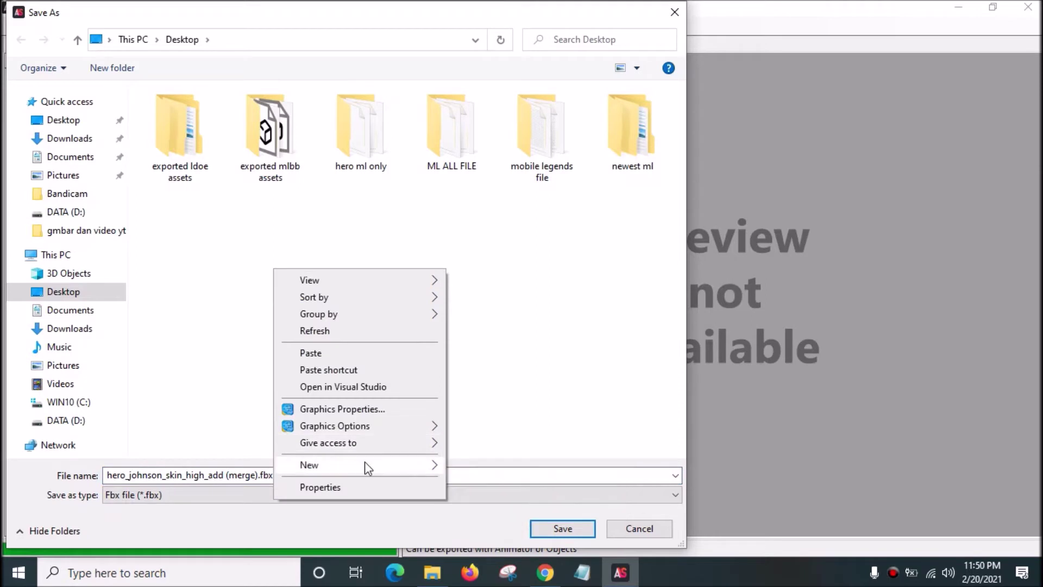
pyautogui.moveTo(364, 464)
pyautogui.click(507, 237)
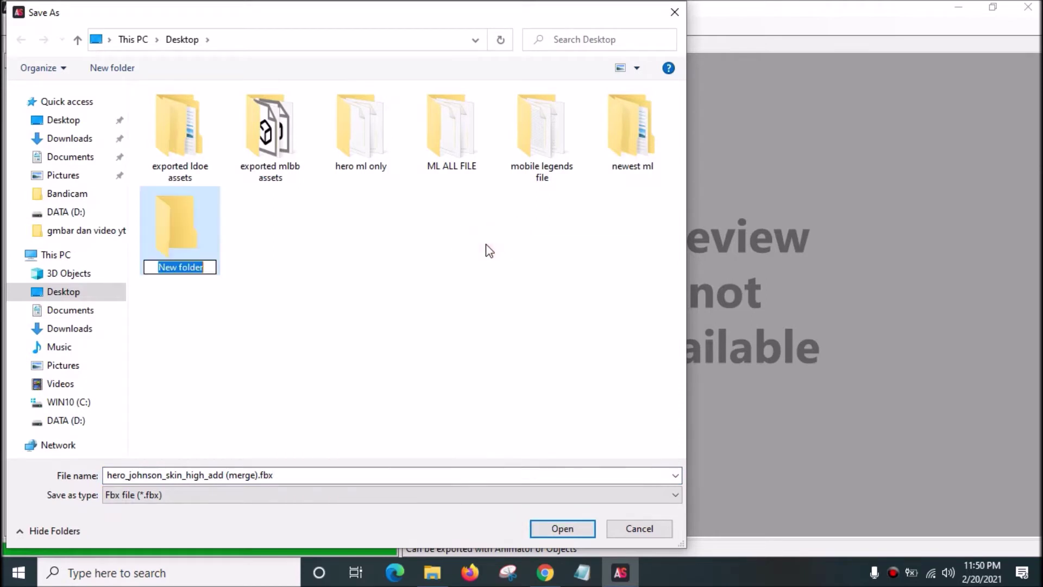
pyautogui.write('jo')
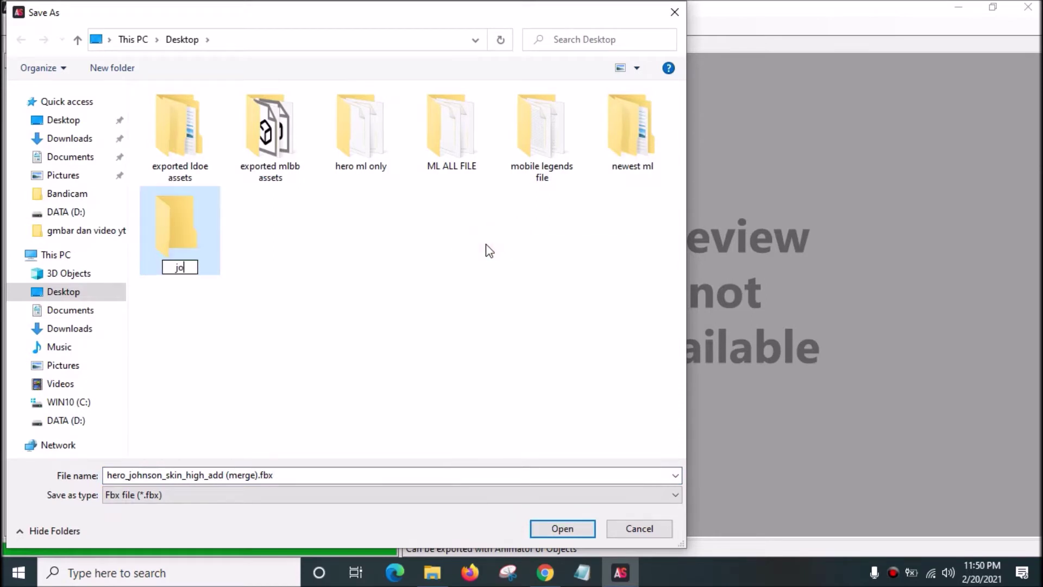
pyautogui.write('hnson ')
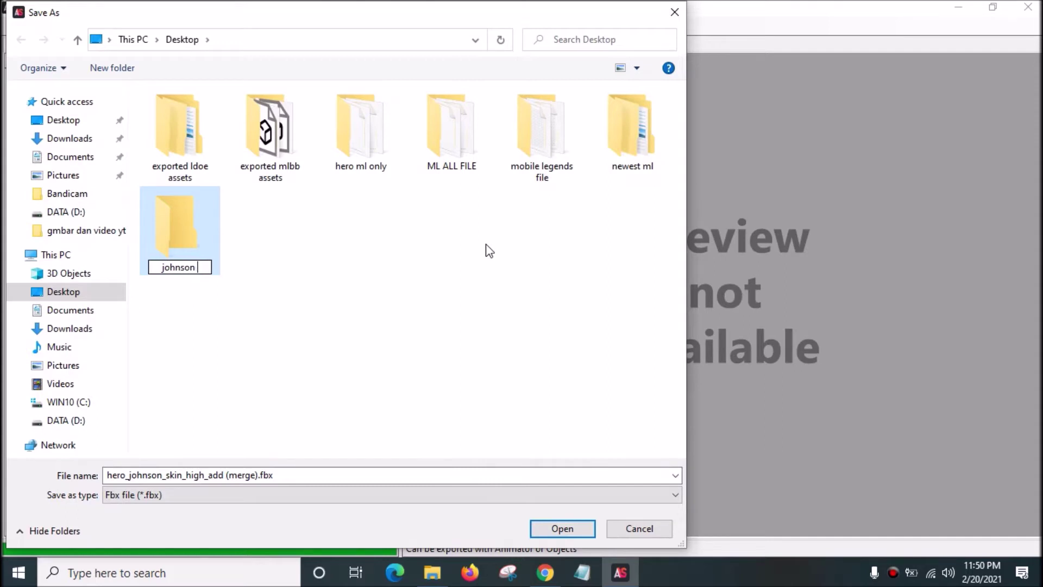
pyautogui.write('preview')
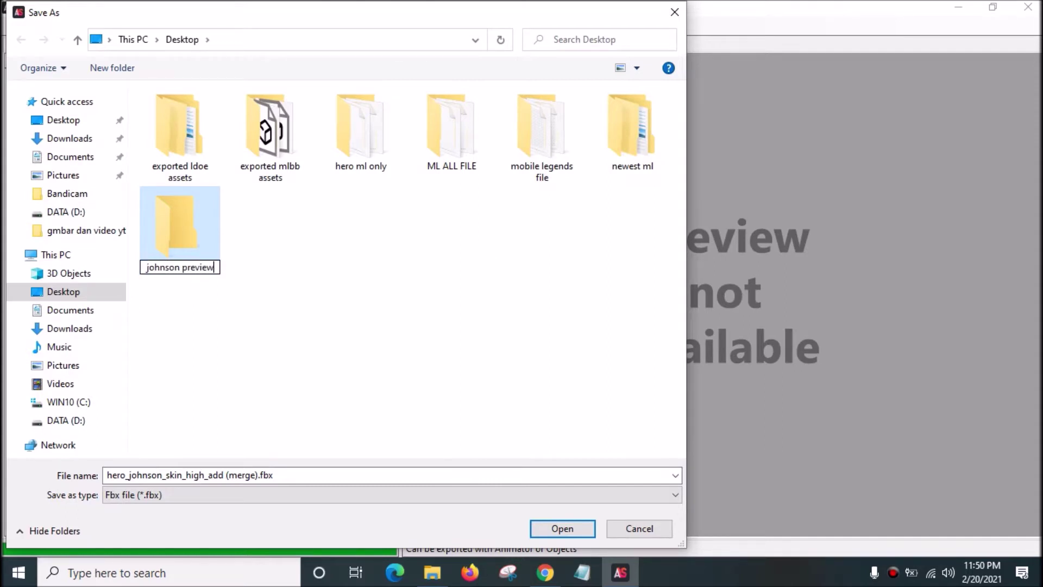
pyautogui.write(' animnat')
pyautogui.press('BackSpace')
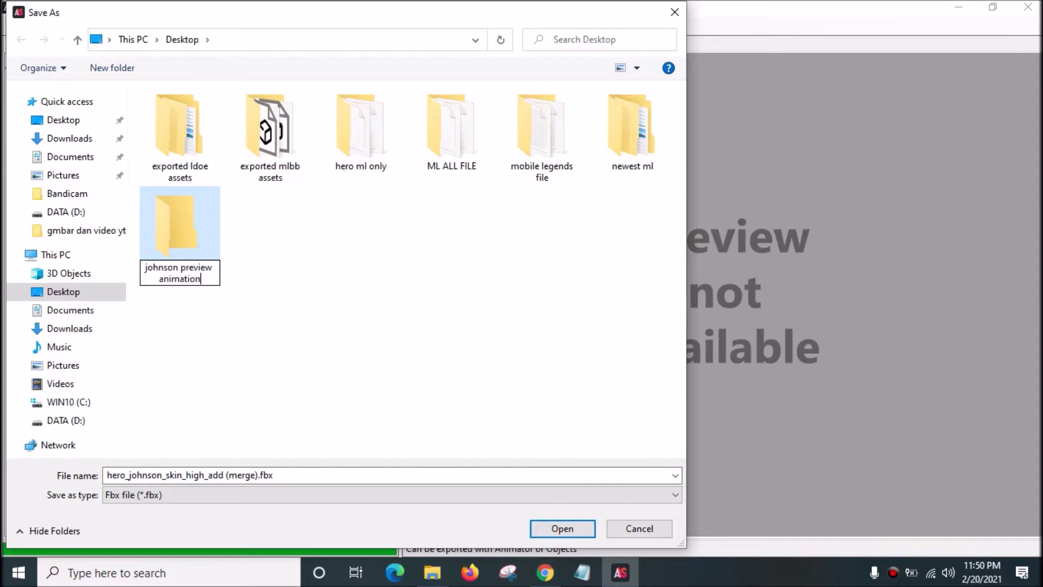
pyautogui.press('Return')
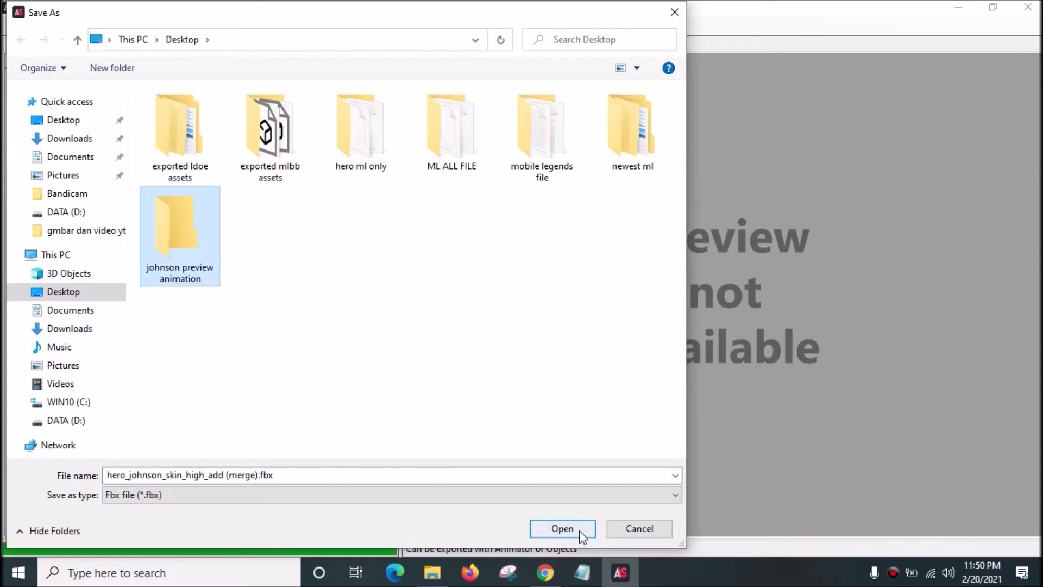
pyautogui.click(564, 527)
pyautogui.click(565, 529)
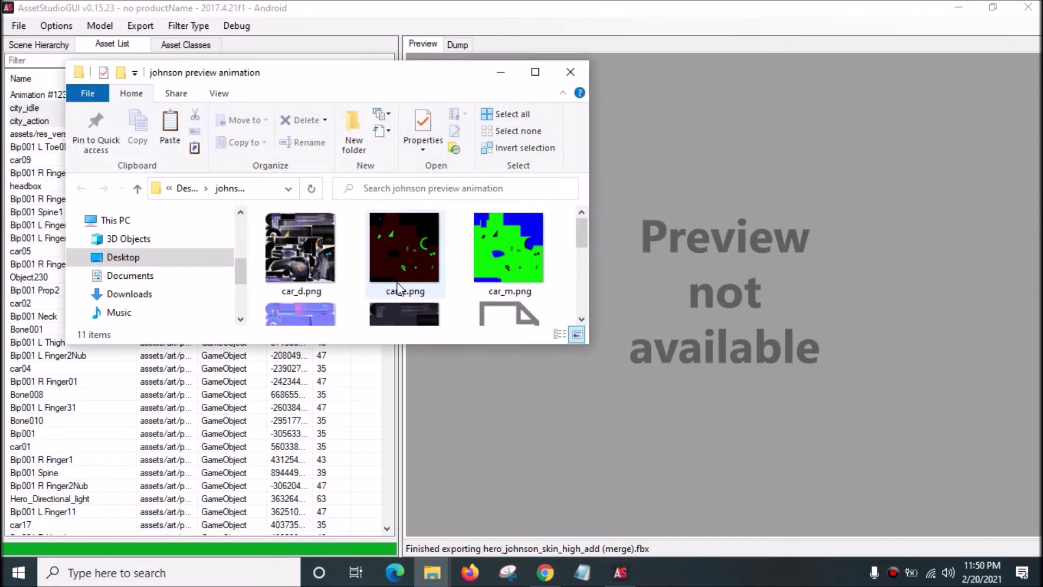
# Step: Examine the exported FBX and texture files in a maximized view of the johnson preview animation folder
pyautogui.scroll(-3, 397, 283)
pyautogui.scroll(3, 397, 282)
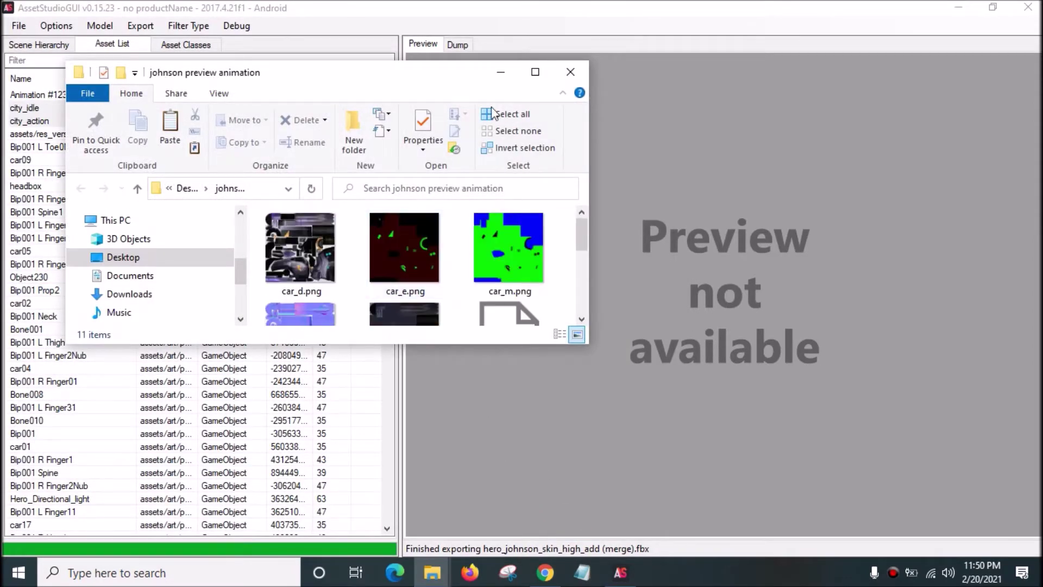
pyautogui.click(538, 72)
pyautogui.click(671, 192)
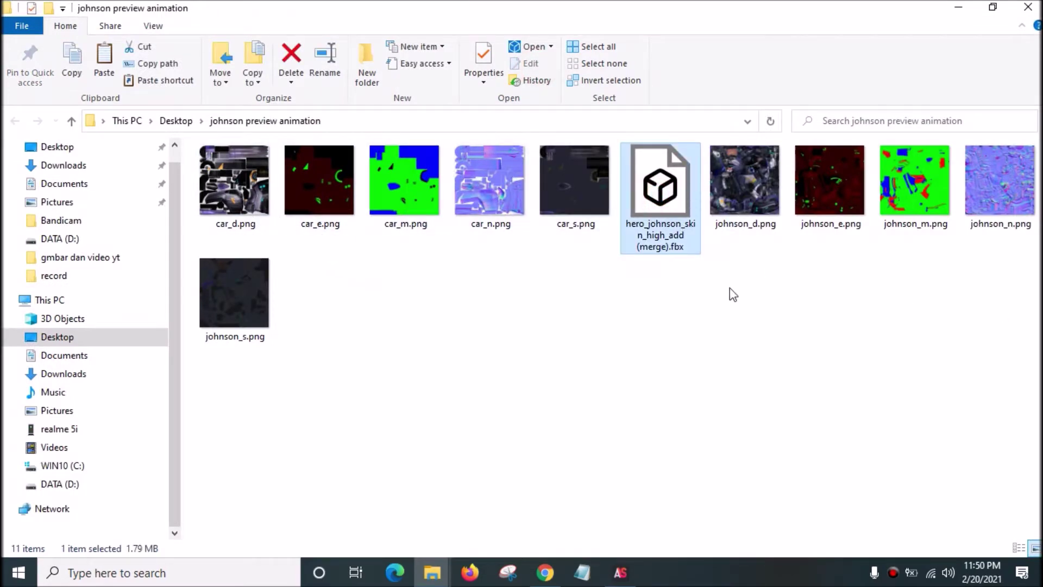
pyautogui.click(750, 302)
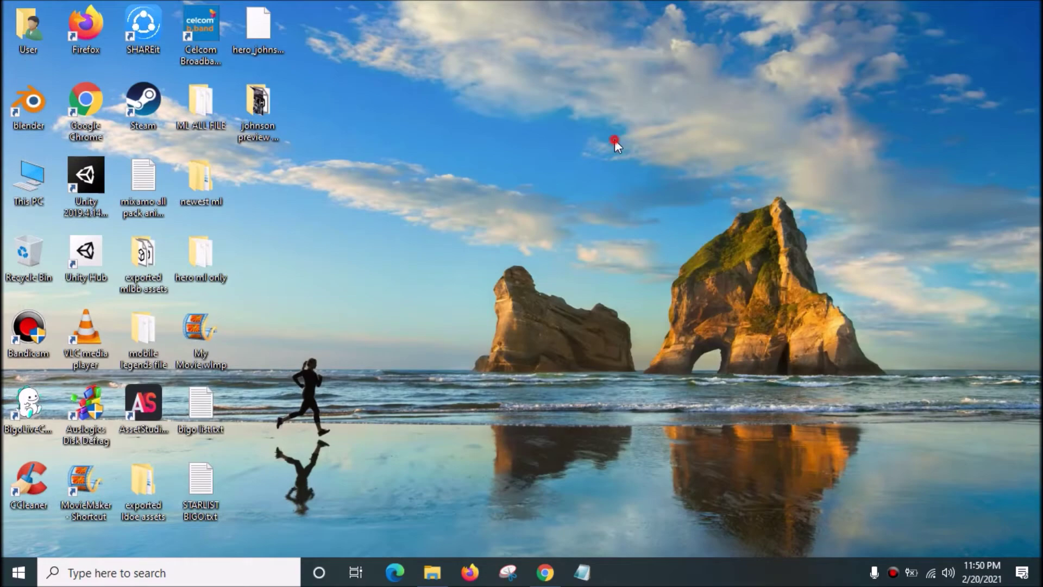
pyautogui.click(614, 141)
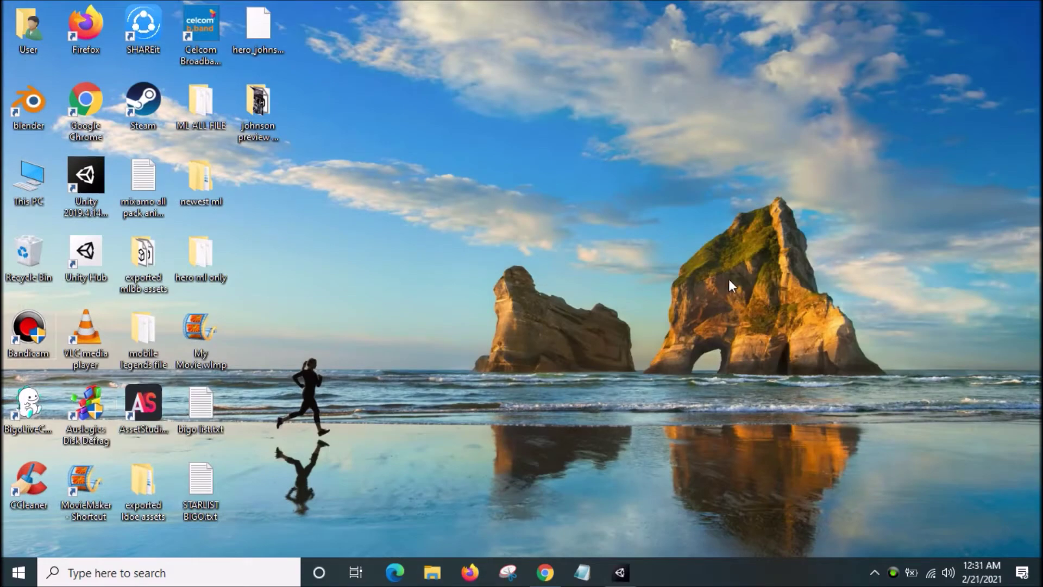
# Step: Launch Blender 2.78b by running blender.exe from the blender-2.78b-windows64 folder on the DATA (D:) drive
pyautogui.click(432, 568)
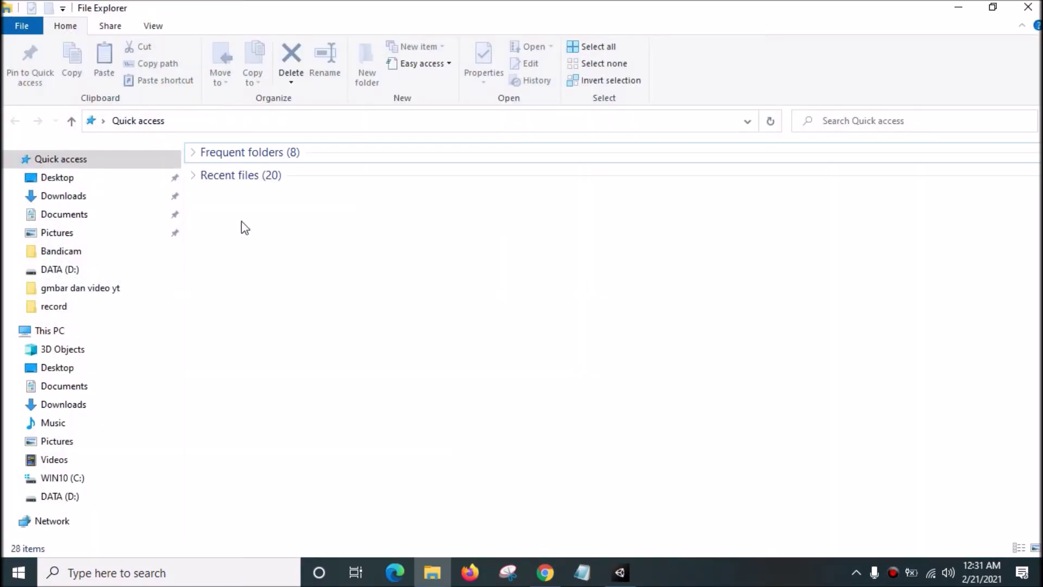
pyautogui.click(119, 329)
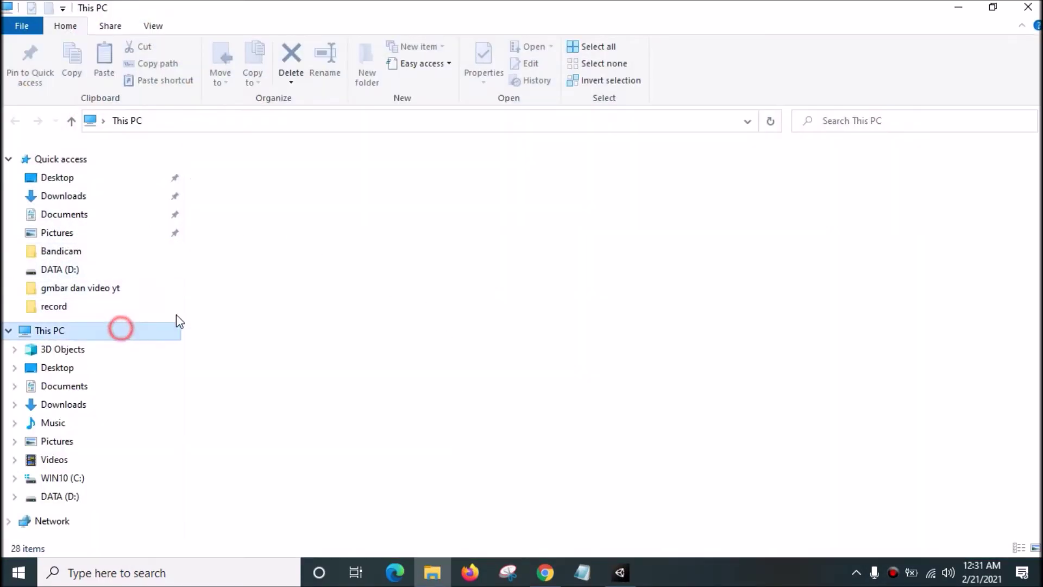
pyautogui.click(512, 306)
pyautogui.doubleClick(512, 307)
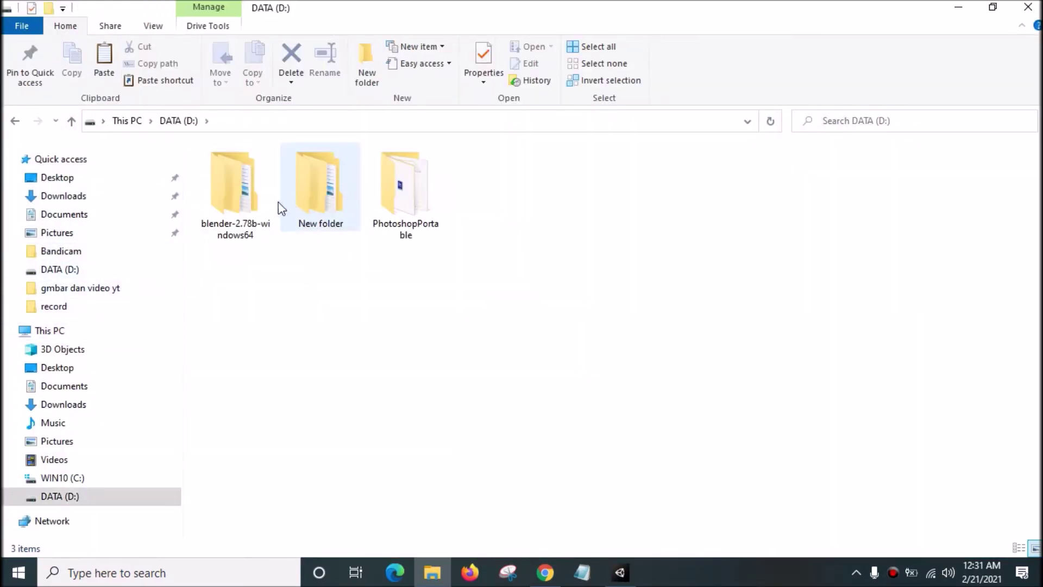
pyautogui.doubleClick(263, 200)
pyautogui.doubleClick(319, 170)
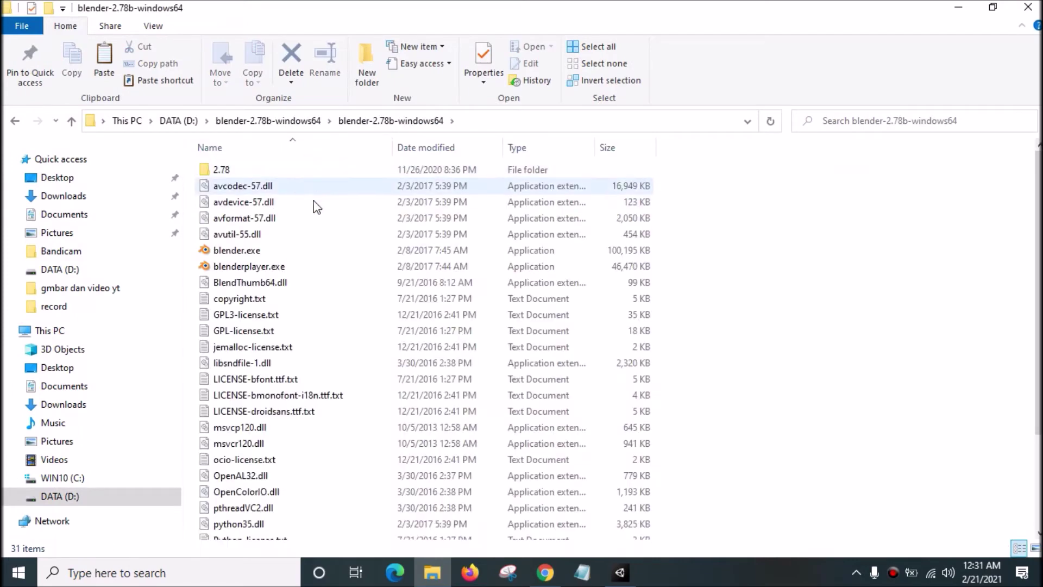
pyautogui.doubleClick(296, 251)
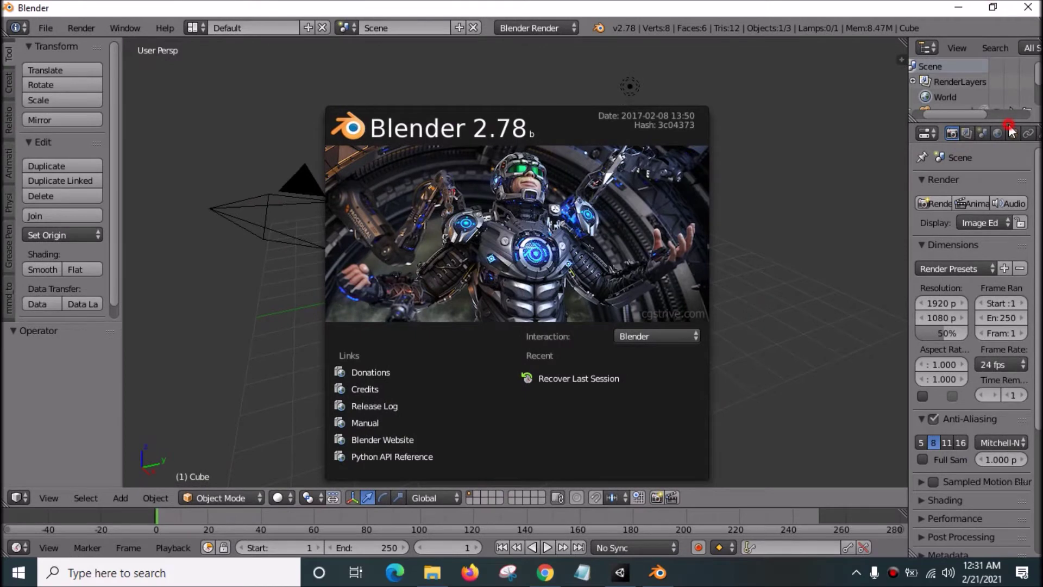
# Step: Enlarge the Outliner and delete the default lamp, cube and camera from the scene
pyautogui.click(1011, 131)
pyautogui.moveTo(1011, 124); pyautogui.dragTo(956, 217)
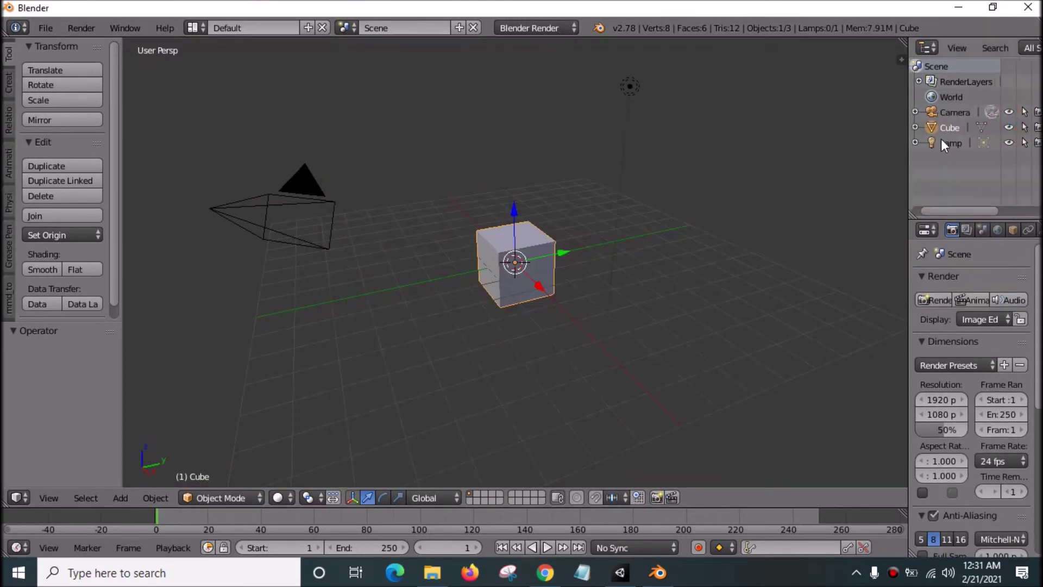
pyautogui.click(941, 143)
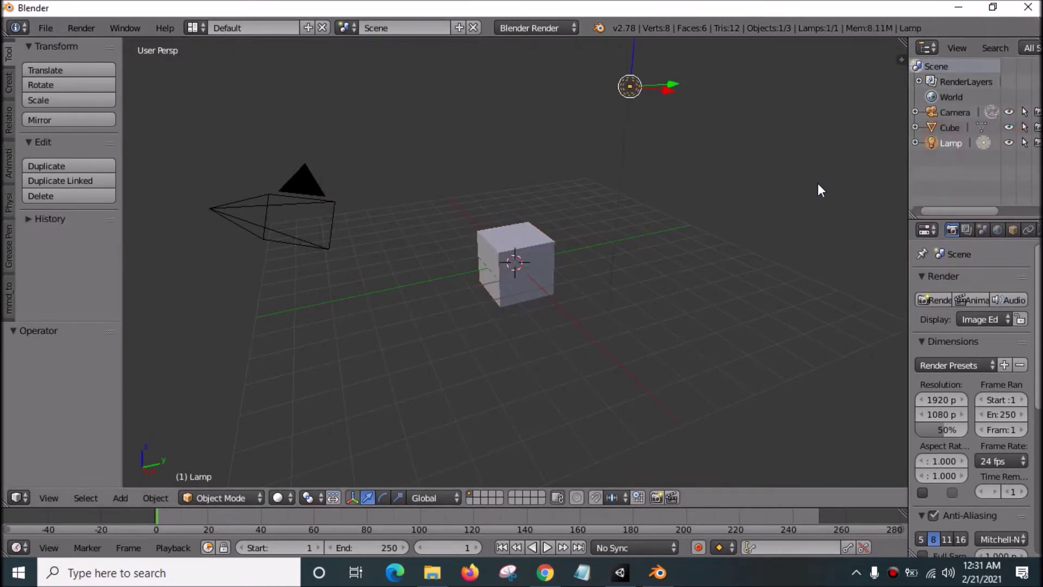
pyautogui.press('x')
pyautogui.click(817, 184)
pyautogui.click(952, 128)
pyautogui.press('x')
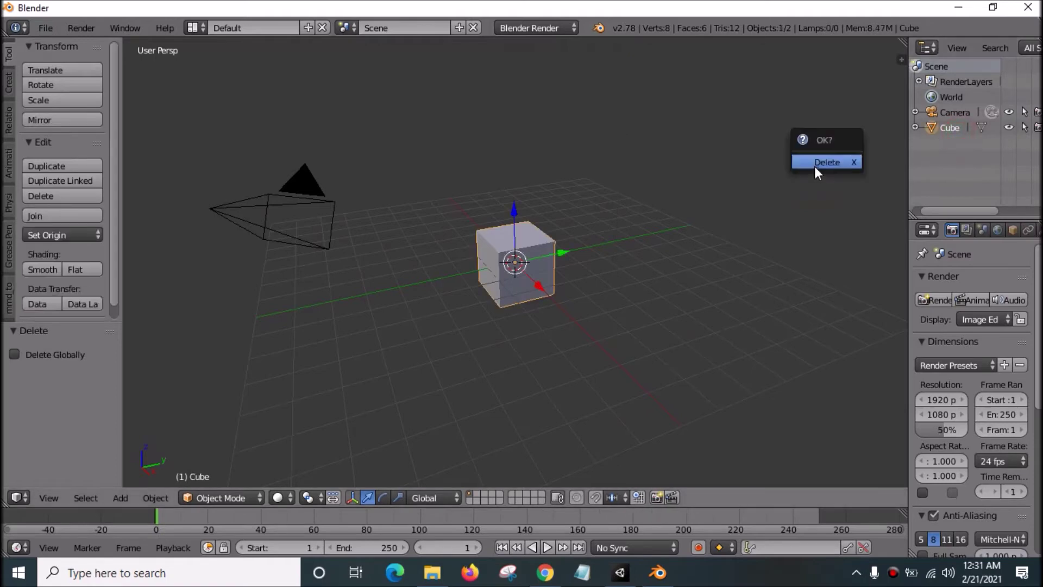
pyautogui.click(814, 165)
pyautogui.click(952, 114)
pyautogui.press('x')
pyautogui.click(840, 147)
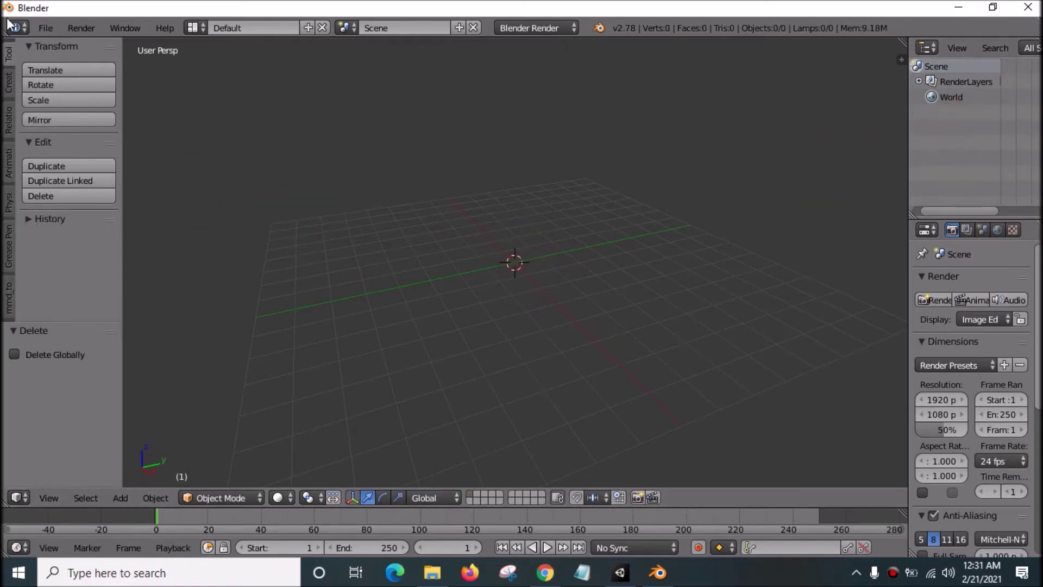
# Step: Import hero_johnson_skin_high_add (merge).fbx from the desktop's johnson preview animation folder as FBX
pyautogui.click(49, 27)
pyautogui.moveTo(121, 304)
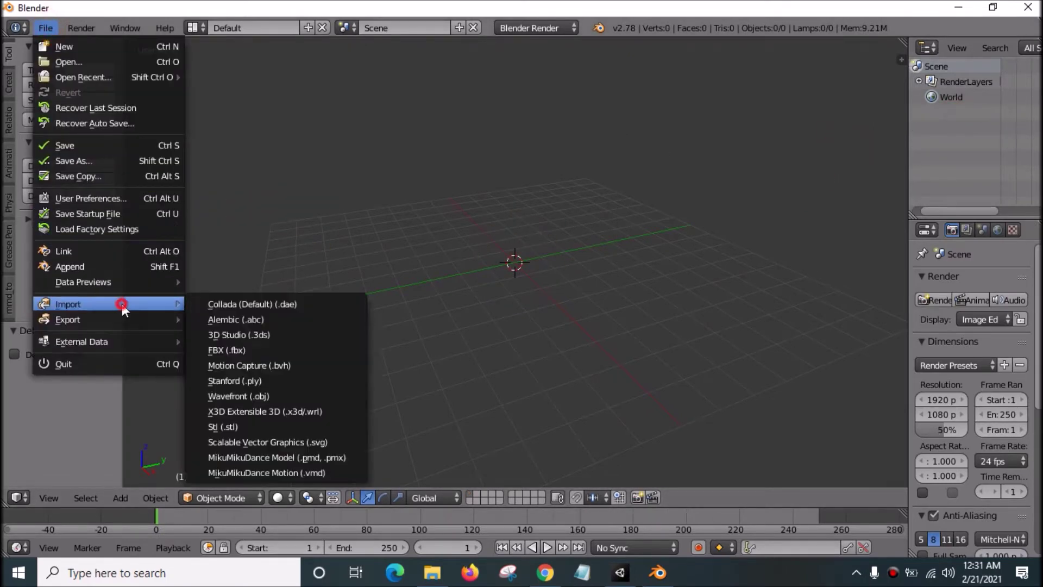
pyautogui.click(224, 353)
pyautogui.click(56, 207)
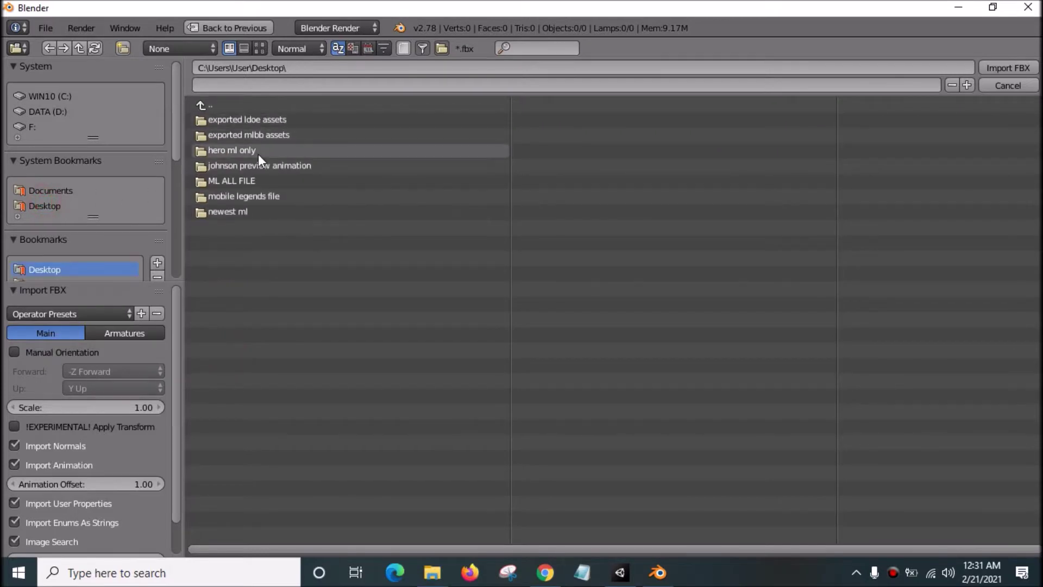
pyautogui.click(258, 170)
pyautogui.click(370, 119)
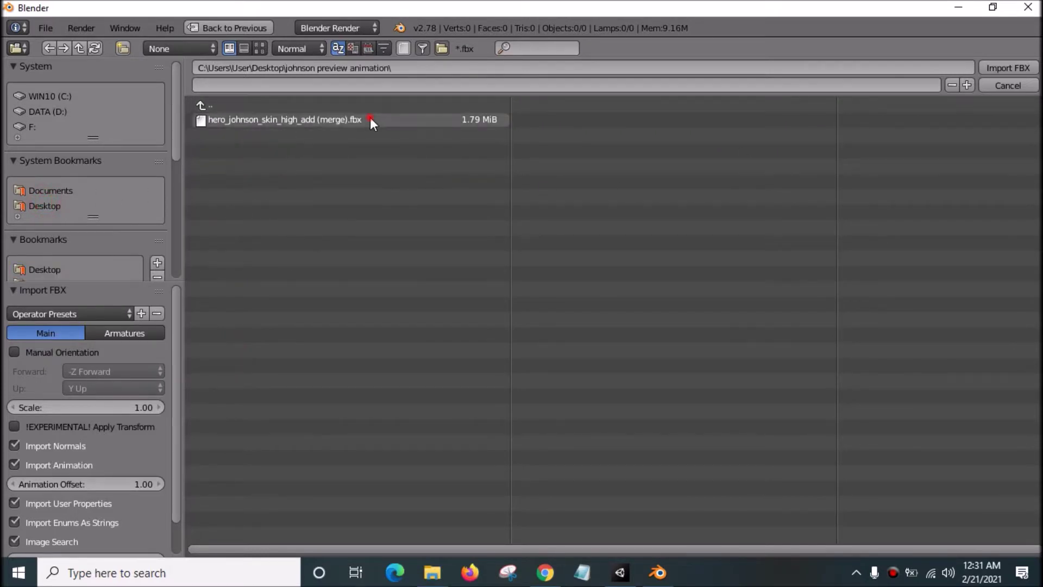
pyautogui.click(987, 67)
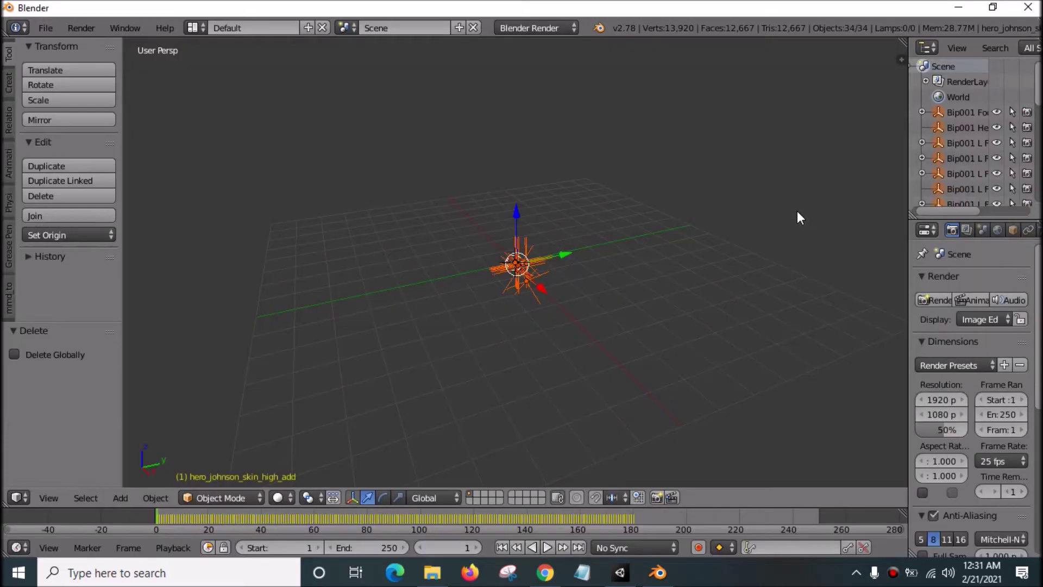
pyautogui.scroll(10, 693, 228)
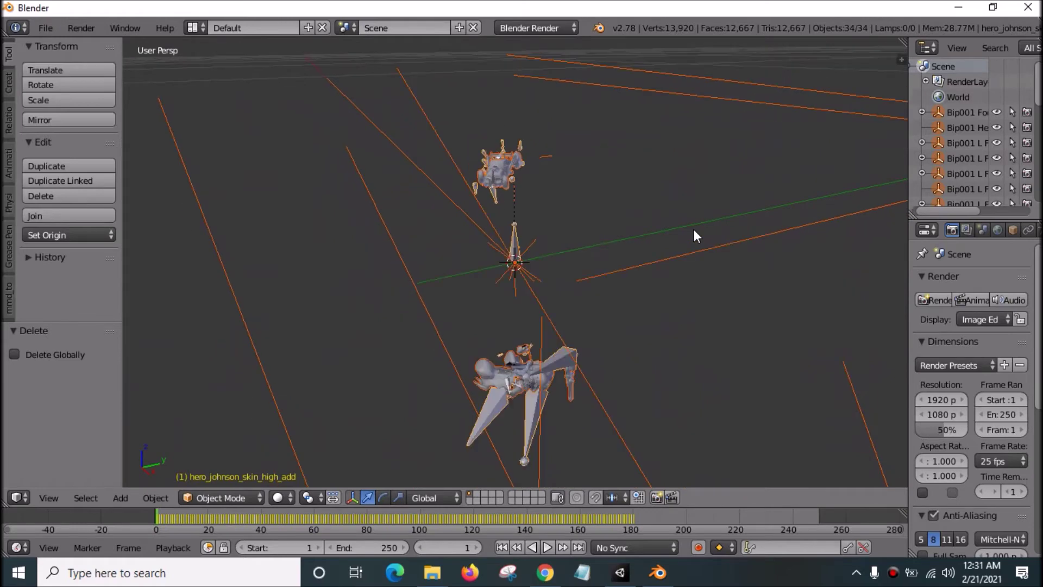
# Step: Play the imported Johnson animation in the 3D view, then stop playback with the timeline at frame 0
pyautogui.moveTo(598, 249); pyautogui.dragTo(852, 277, button='middle')
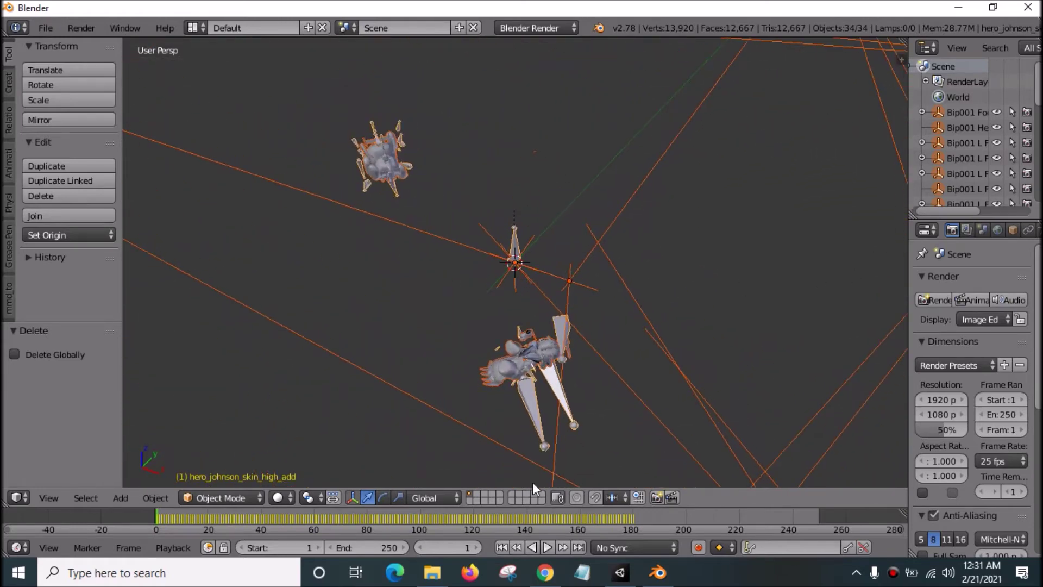
pyautogui.hotkey('alt', 'a')
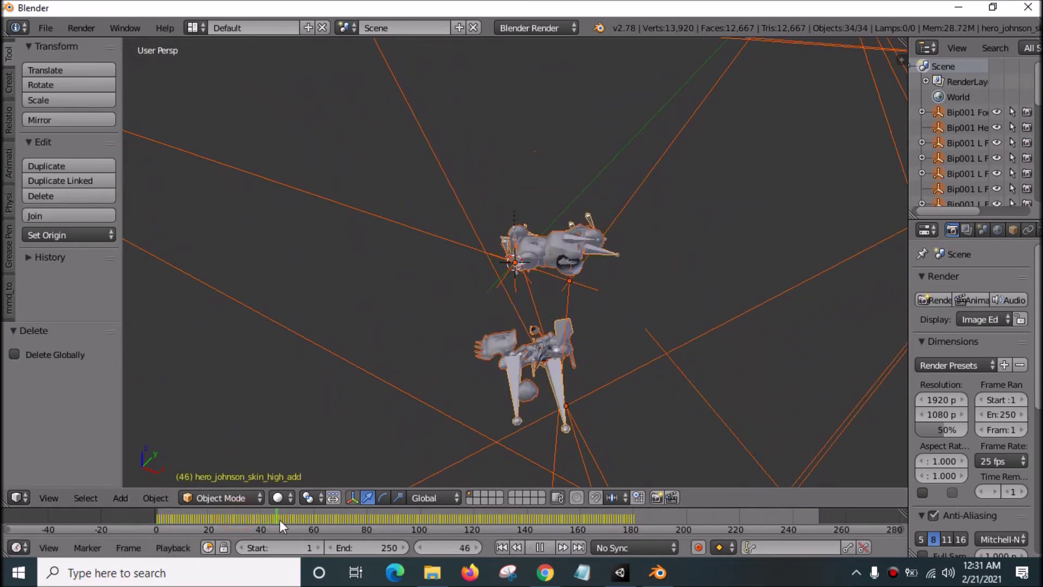
pyautogui.click(157, 526)
pyautogui.hotkey('alt', 'a')
# Step: Widen the Outliner, select the hero_johnson_skin_high_add (merge) empty and scale it uniformly by a factor of 100
pyautogui.moveTo(909, 190); pyautogui.dragTo(671, 190)
pyautogui.scroll(-5, 753, 177)
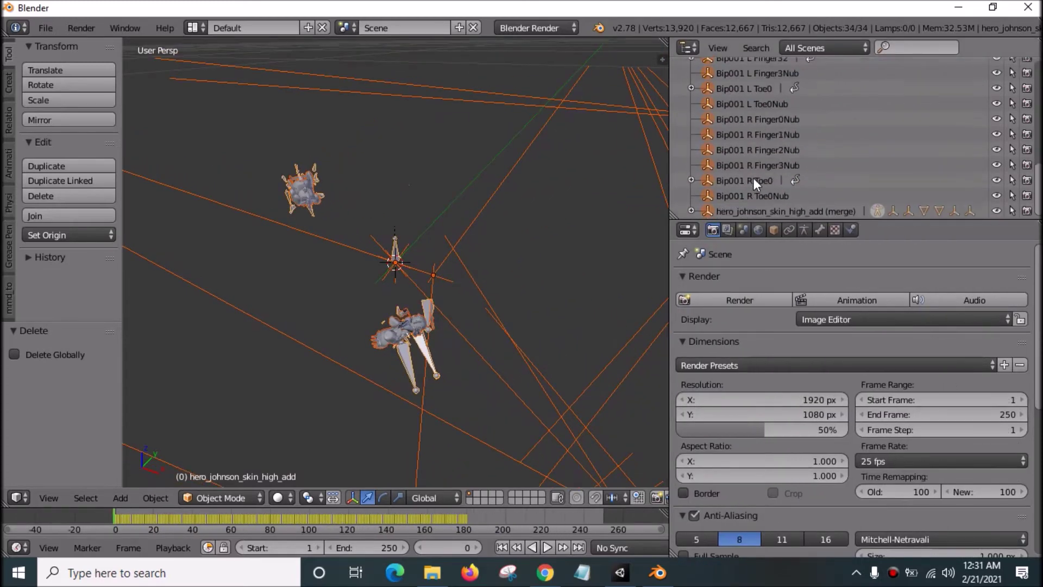
pyautogui.click(764, 211)
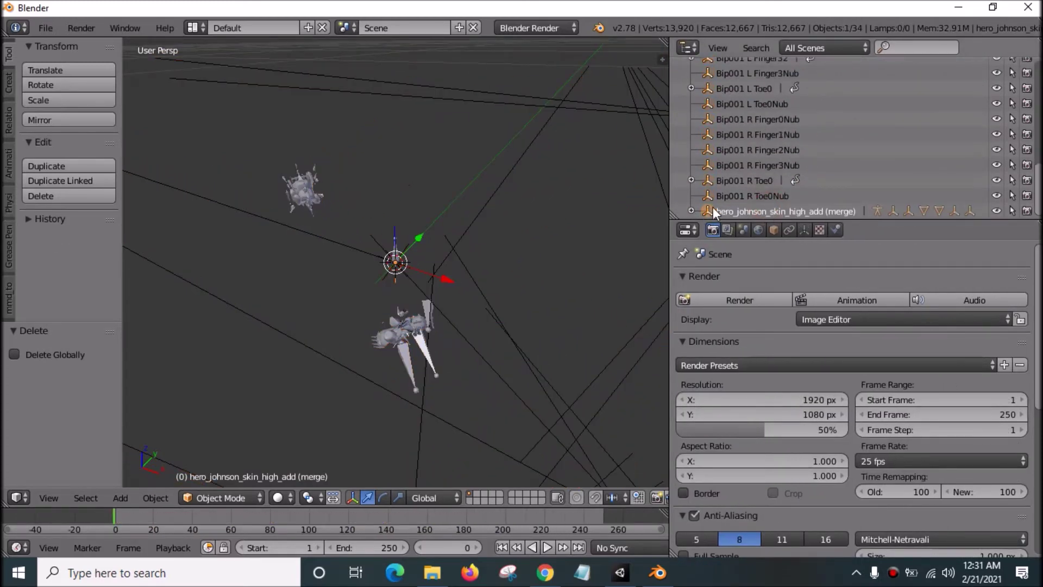
pyautogui.press('KP_Decimal')
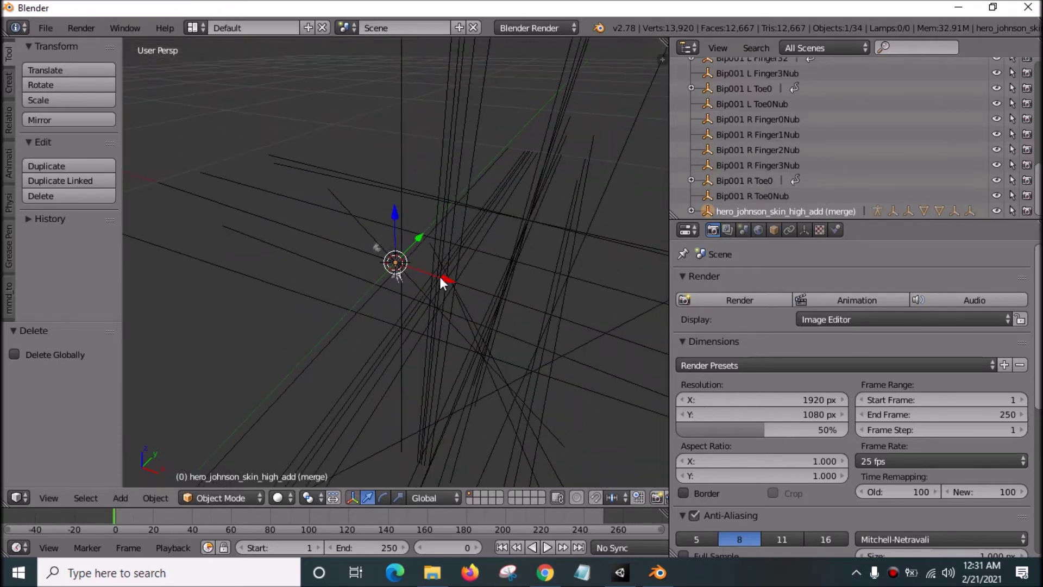
pyautogui.moveTo(432, 301); pyautogui.dragTo(480, 271, button='middle')
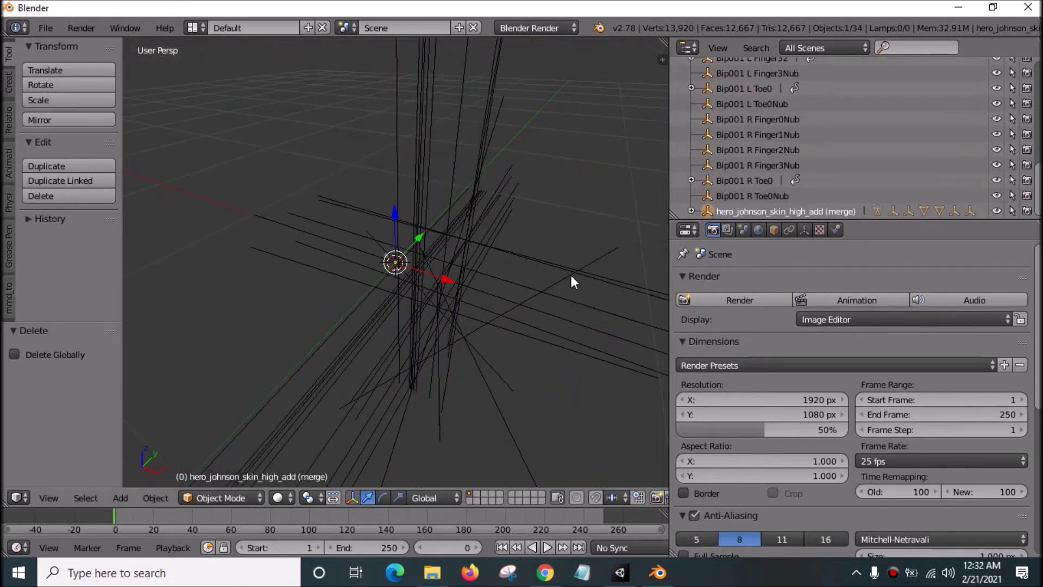
pyautogui.write('s100')
pyautogui.press('Return')
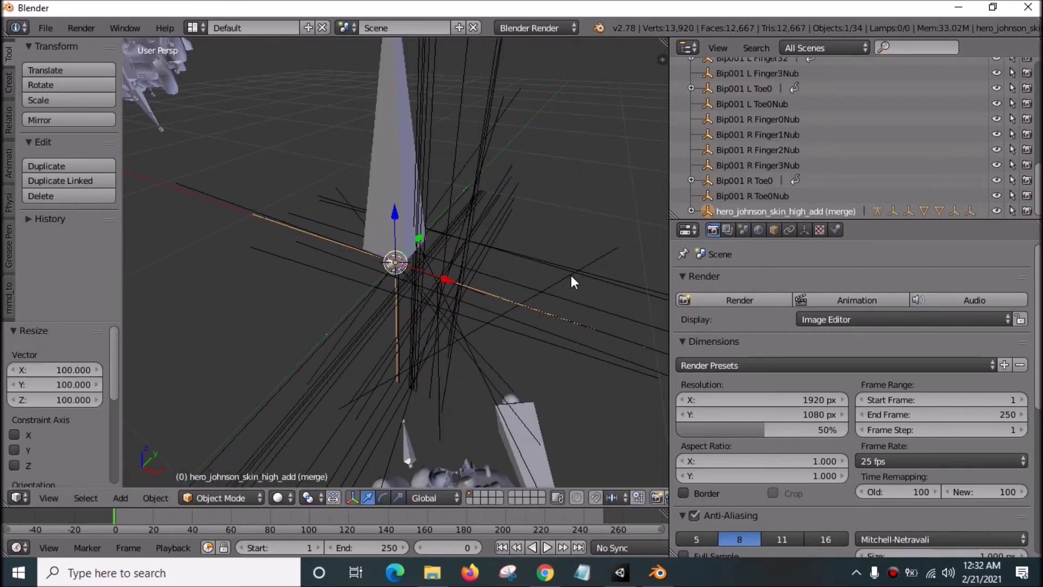
pyautogui.scroll(-5, 517, 276)
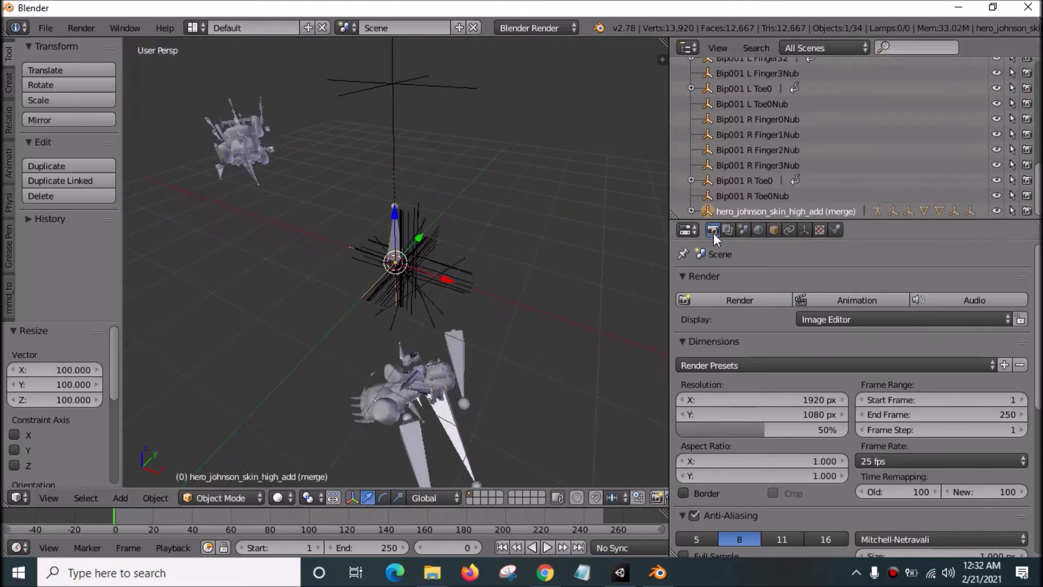
# Step: Change the Properties editor area into a Dope Sheet in Action Editor mode
pyautogui.click(687, 230)
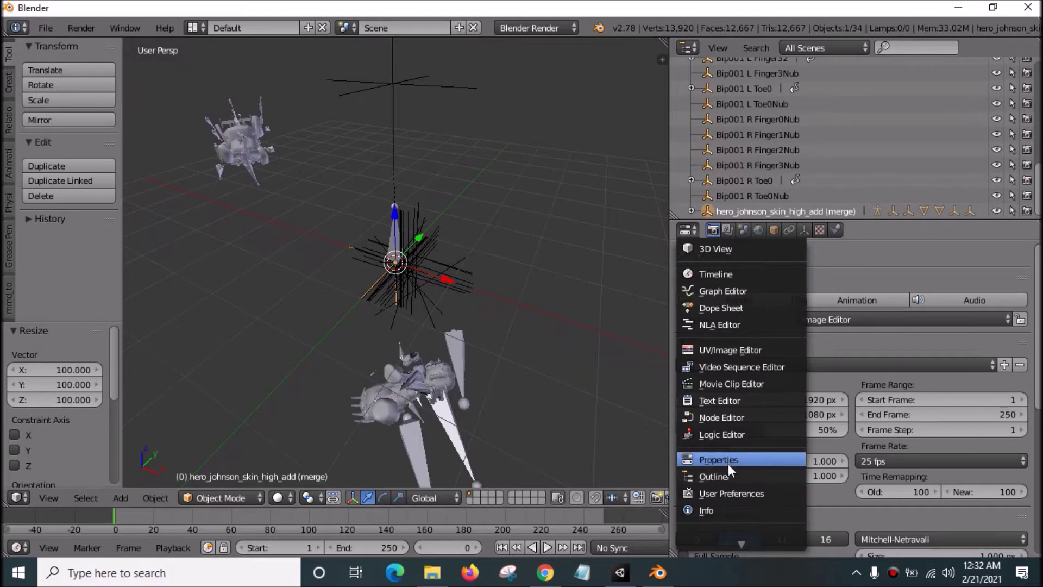
pyautogui.click(721, 308)
pyautogui.click(918, 549)
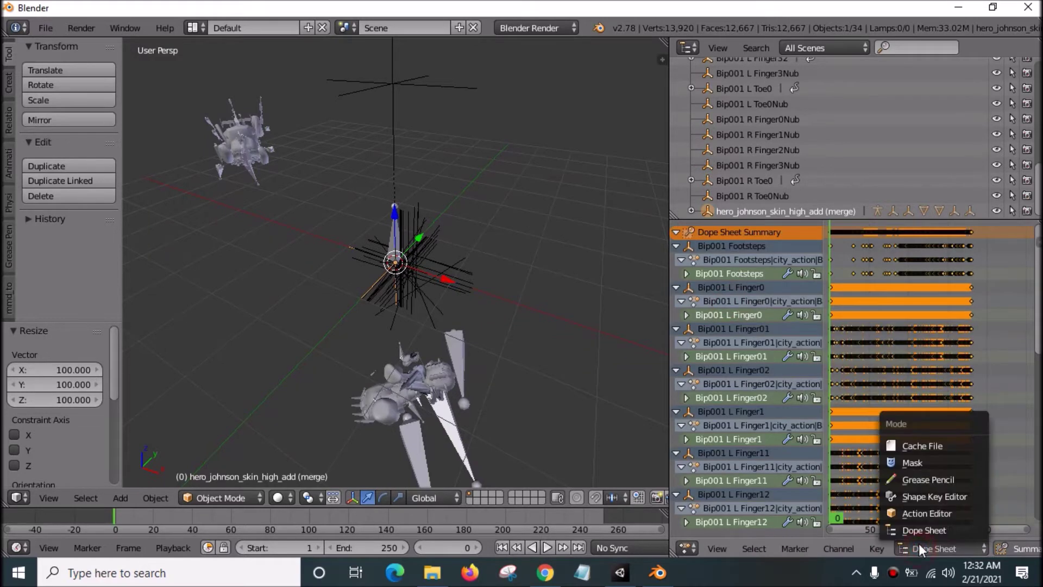
pyautogui.click(918, 515)
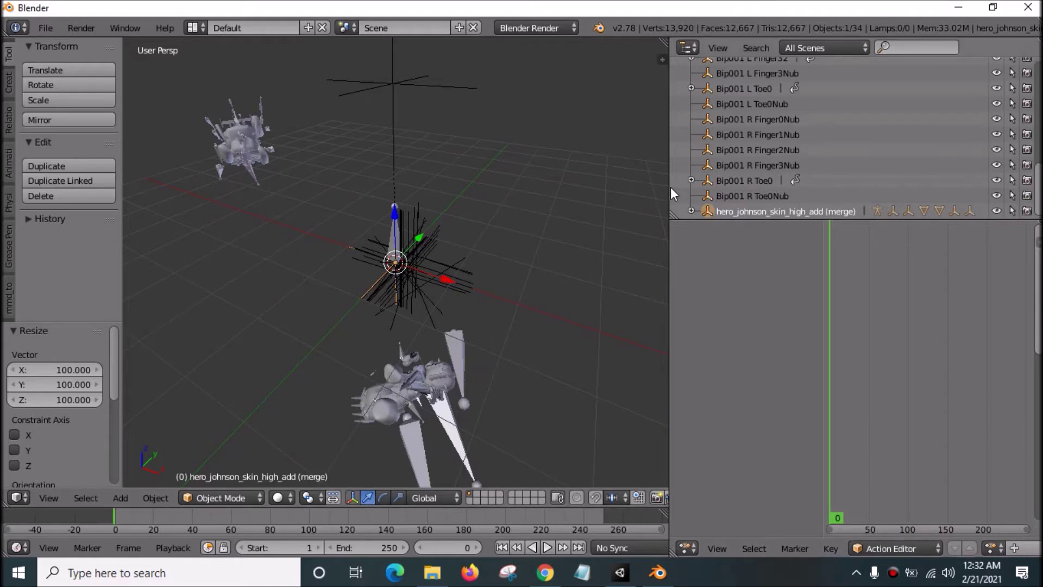
# Step: Hide all Bip001 empties in the Outliner, from Bip001 Footsteps through Bip001 R Toe0Nub, in the 3D view
pyautogui.click(691, 211)
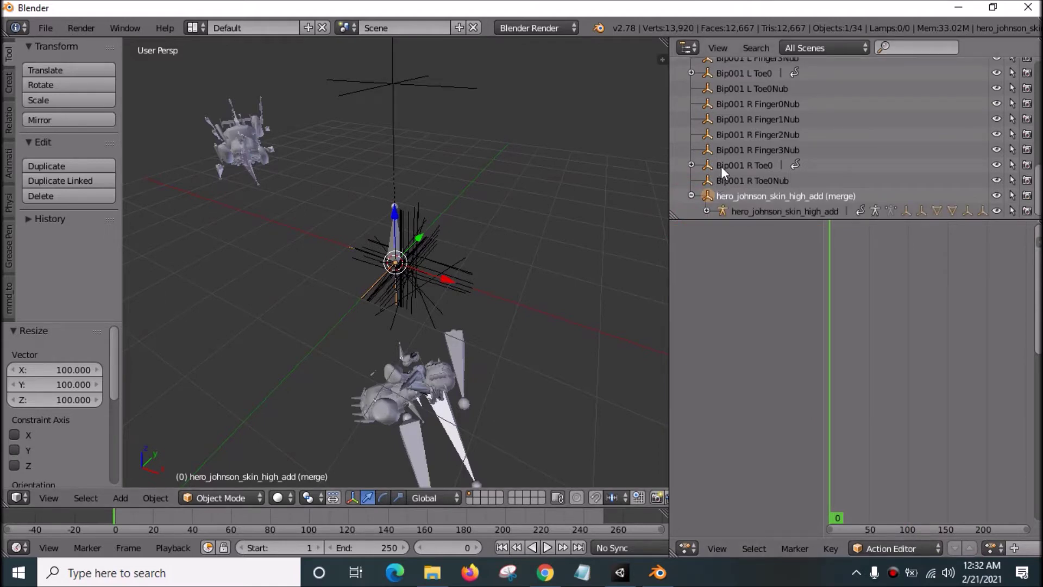
pyautogui.scroll(10, 791, 157)
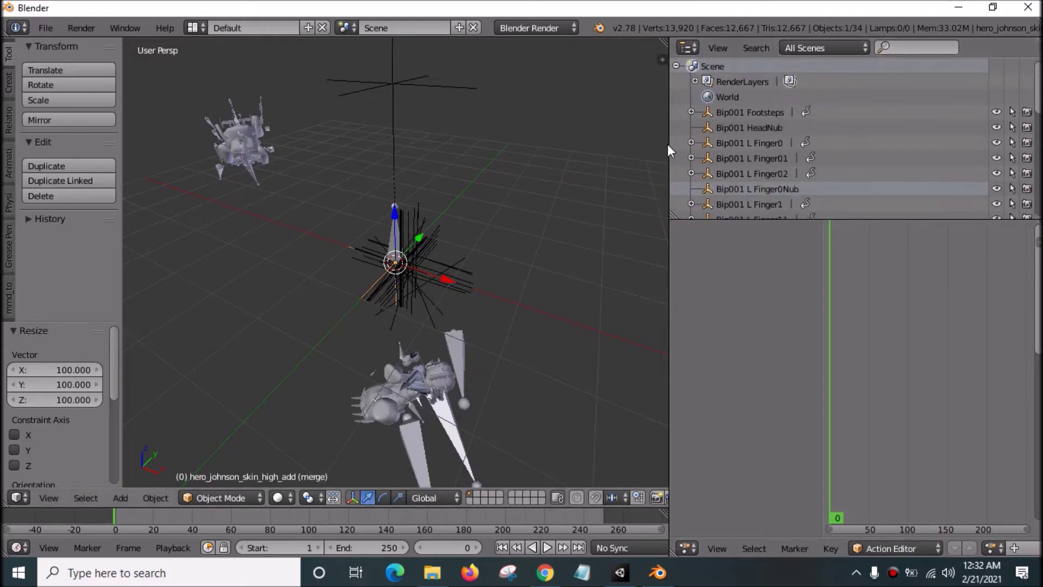
pyautogui.moveTo(670, 146); pyautogui.dragTo(473, 145)
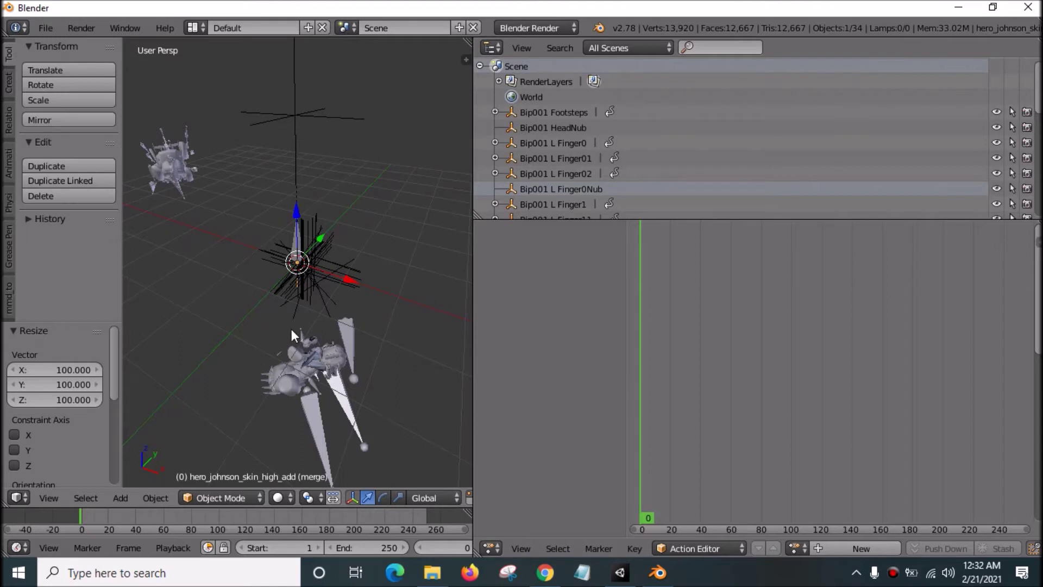
pyautogui.click(996, 112)
pyautogui.click(996, 127)
pyautogui.click(996, 142)
pyautogui.click(996, 157)
pyautogui.click(996, 173)
pyautogui.click(996, 188)
pyautogui.click(996, 204)
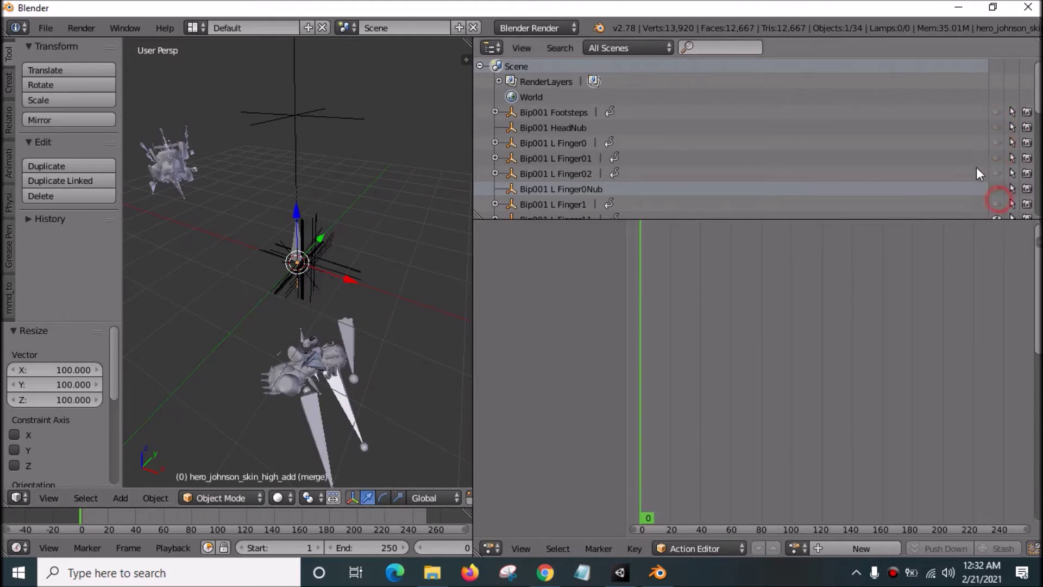
pyautogui.scroll(-2, 997, 163)
pyautogui.click(996, 158)
pyautogui.click(996, 173)
pyautogui.click(997, 187)
pyautogui.scroll(-2, 998, 190)
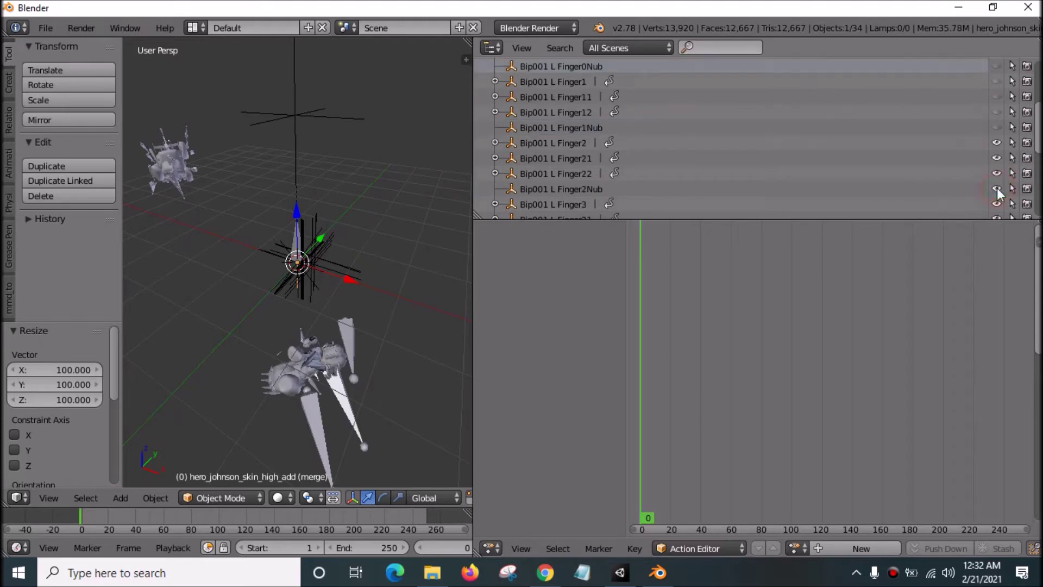
pyautogui.click(996, 143)
pyautogui.click(996, 158)
pyautogui.click(997, 173)
pyautogui.click(996, 187)
pyautogui.click(996, 203)
pyautogui.scroll(-3, 998, 201)
pyautogui.click(996, 172)
pyautogui.click(996, 157)
pyautogui.click(997, 142)
pyautogui.click(996, 127)
pyautogui.scroll(-2, 997, 166)
pyautogui.click(996, 142)
pyautogui.click(996, 158)
pyautogui.click(996, 172)
pyautogui.click(996, 188)
pyautogui.click(996, 203)
pyautogui.click(996, 216)
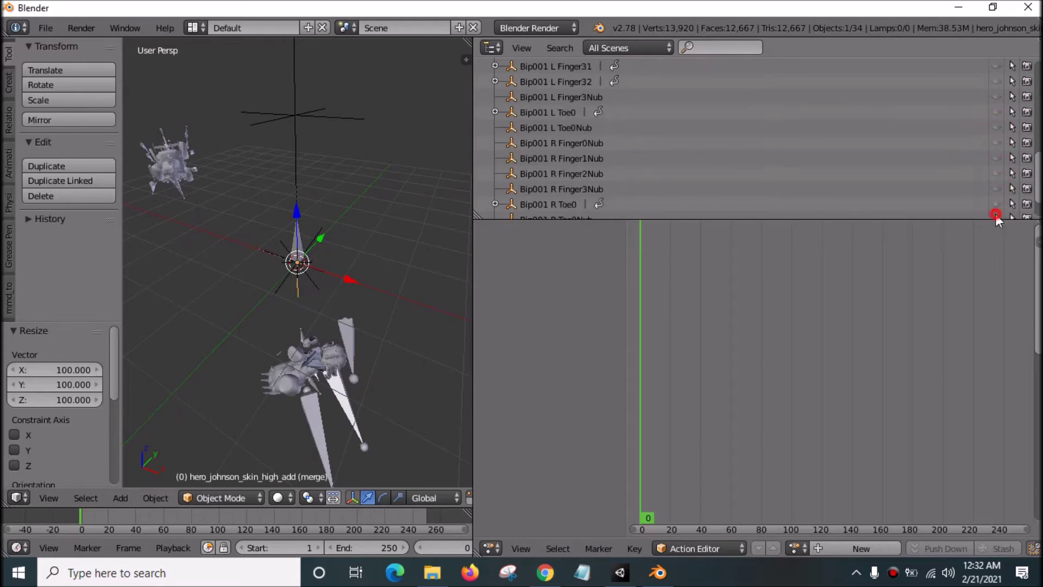
# Step: Expand the hero_johnson_skin_high_add armature and hide its Hero_Directional_light, MoveTaget, headbox and Skillpos empties
pyautogui.scroll(-1, 997, 218)
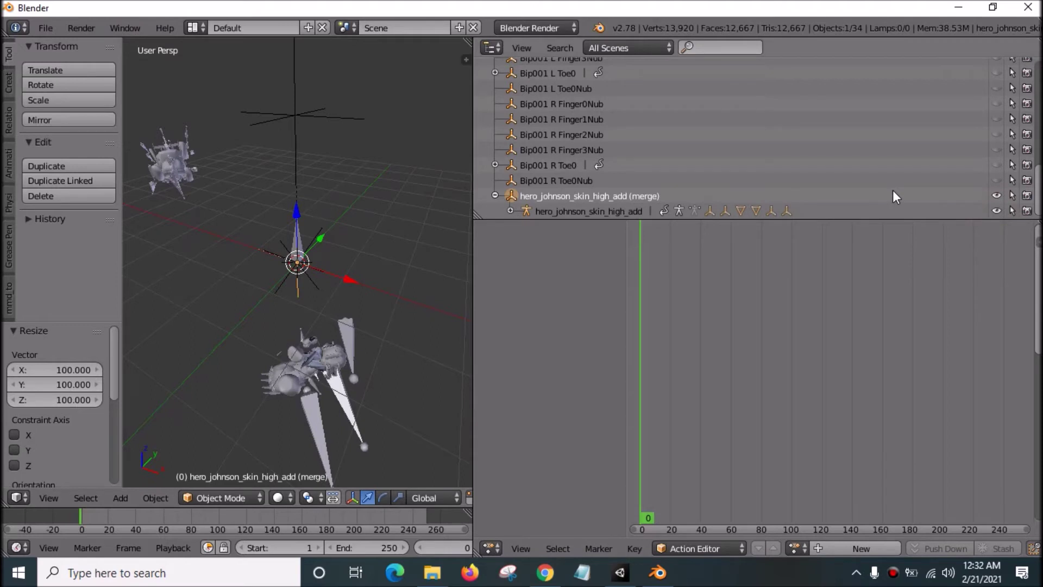
pyautogui.click(510, 210)
pyautogui.scroll(-4, 571, 172)
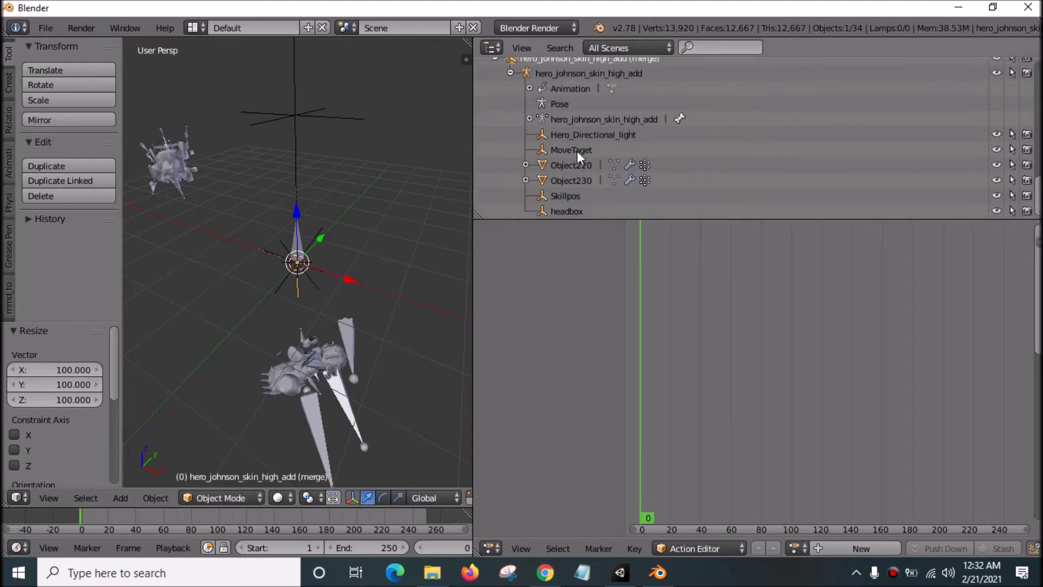
pyautogui.click(994, 133)
pyautogui.click(996, 149)
pyautogui.click(997, 210)
pyautogui.click(998, 197)
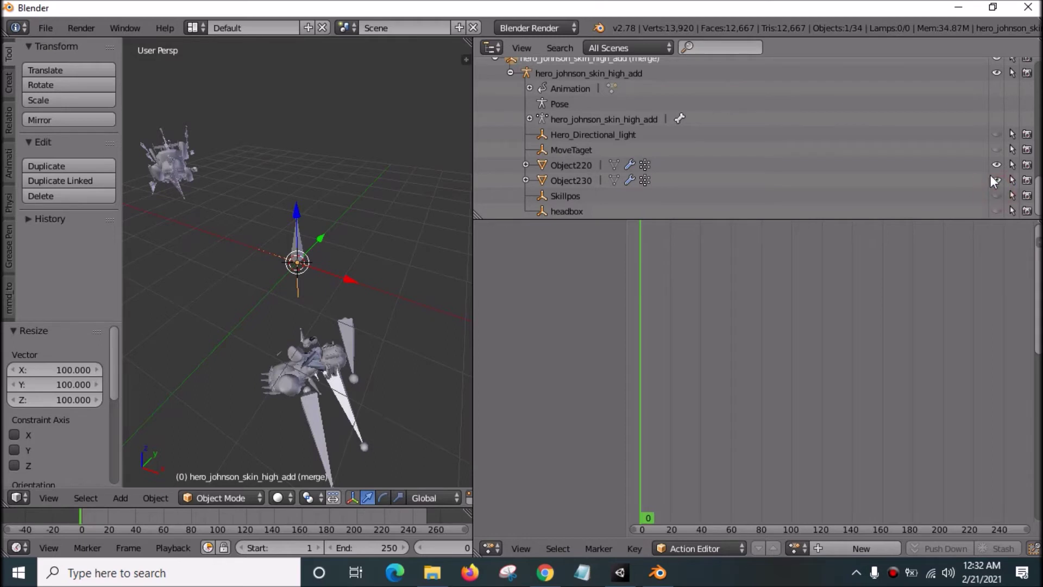
# Step: Hide and restore the Object230 and Object220 meshes one after the other
pyautogui.click(995, 178)
pyautogui.click(994, 179)
pyautogui.click(997, 165)
pyautogui.click(997, 165)
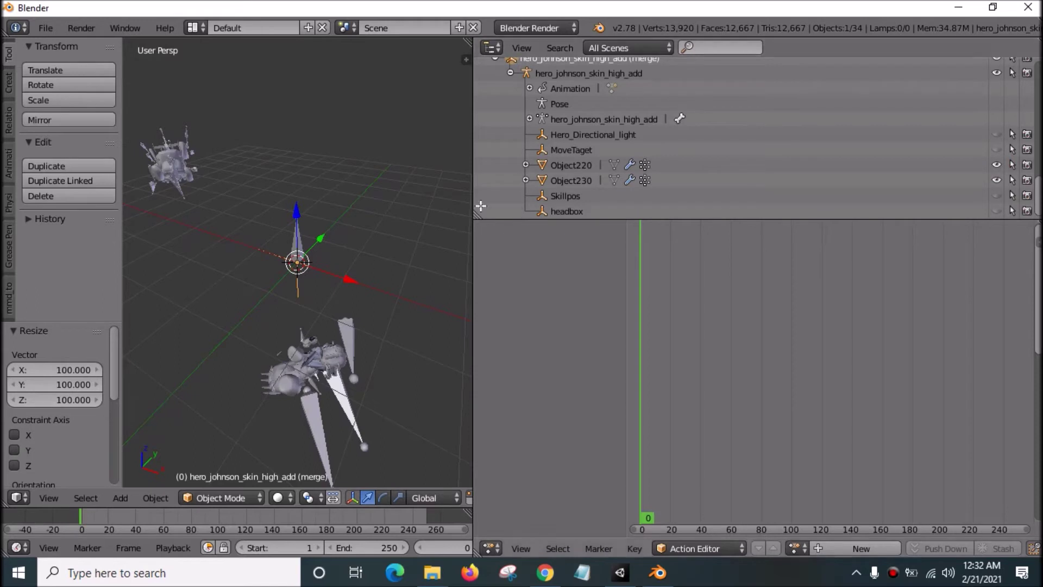
# Step: Hide the hero_johnson_skin_high_add (merge) empty and the hero_johnson_skin_high_add armature, and enlarge the 3D view
pyautogui.scroll(2, 625, 100)
pyautogui.click(607, 87)
pyautogui.click(998, 88)
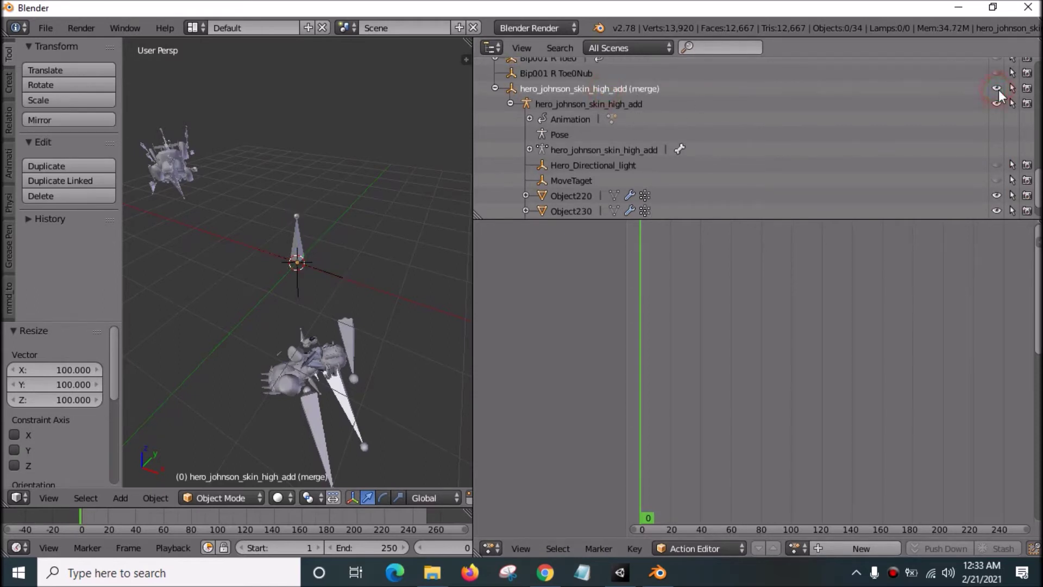
pyautogui.click(997, 104)
pyautogui.click(997, 104)
pyautogui.click(997, 104)
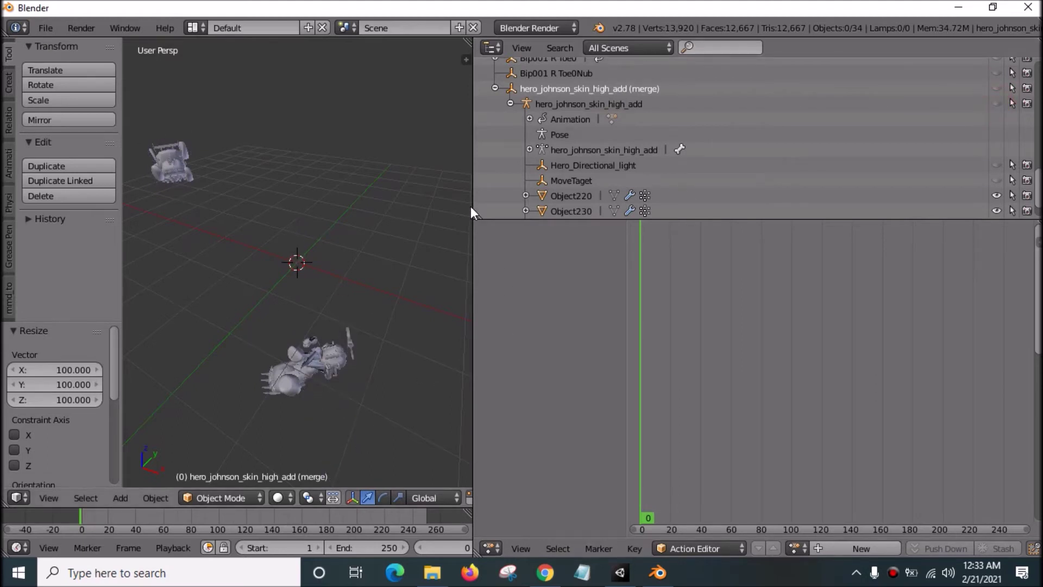
pyautogui.moveTo(473, 212); pyautogui.dragTo(742, 237)
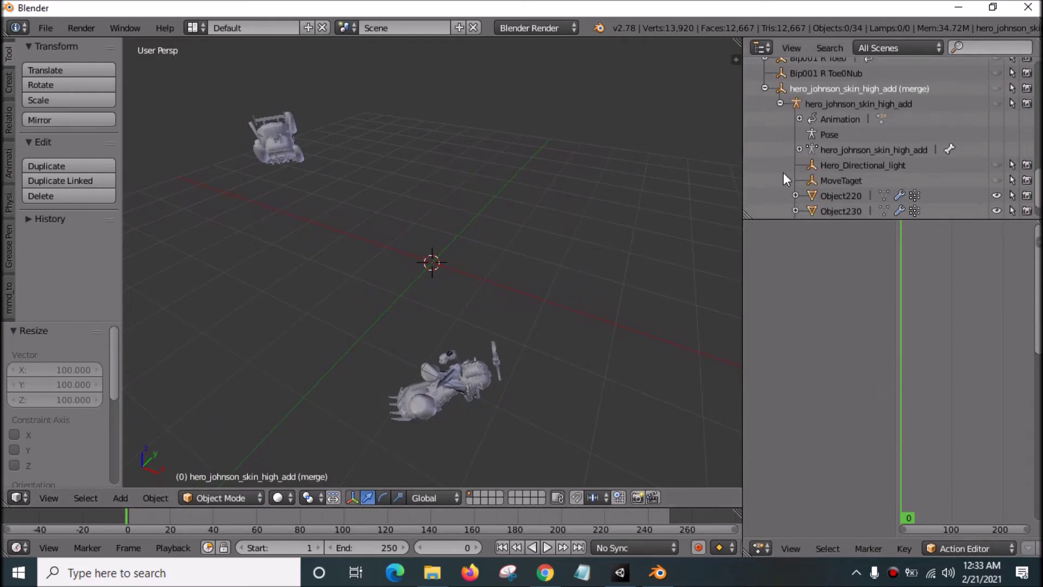
# Step: Select the hero_johnson_skin_high_add armature and assign its city_action|Base Layer action in the Action Editor
pyautogui.click(858, 103)
pyautogui.scroll(2, 859, 103)
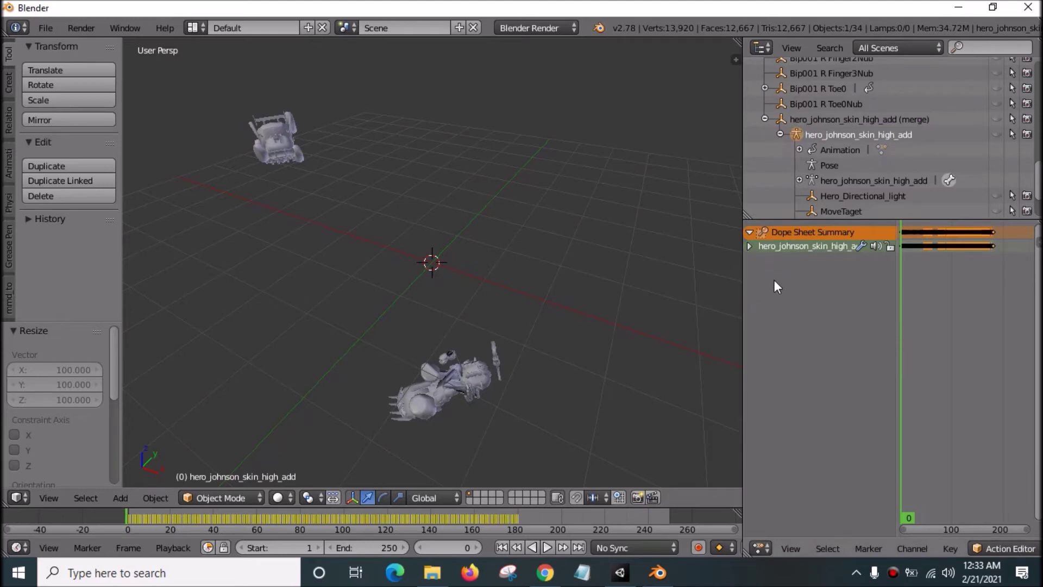
pyautogui.moveTo(741, 239); pyautogui.dragTo(477, 239)
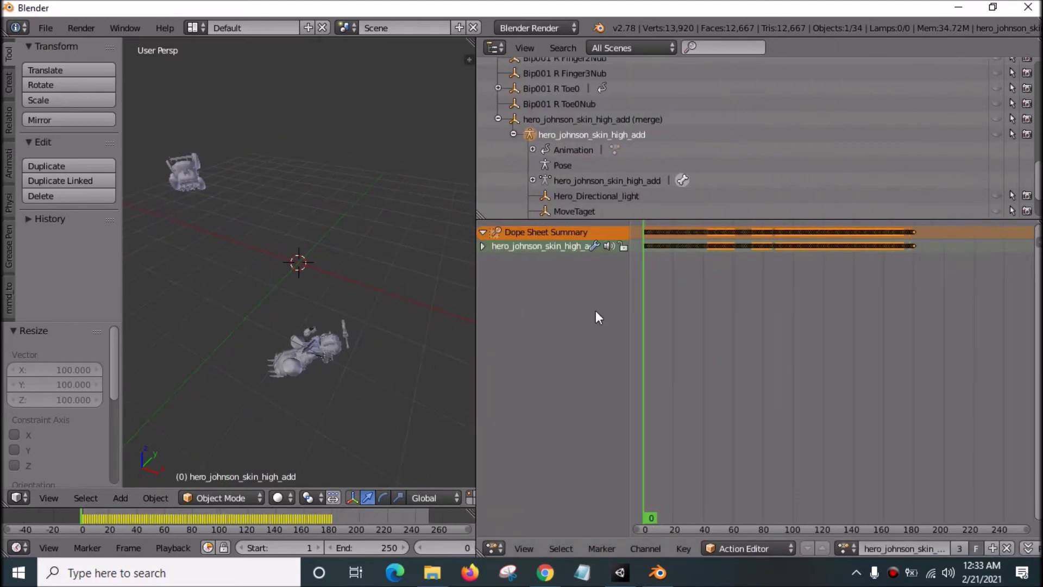
pyautogui.click(842, 548)
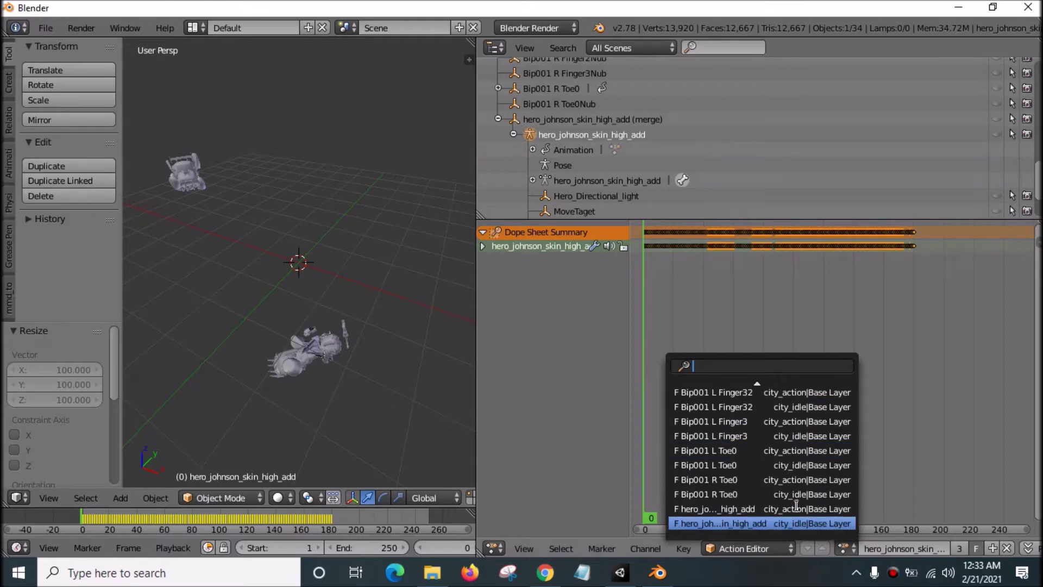
pyautogui.click(772, 506)
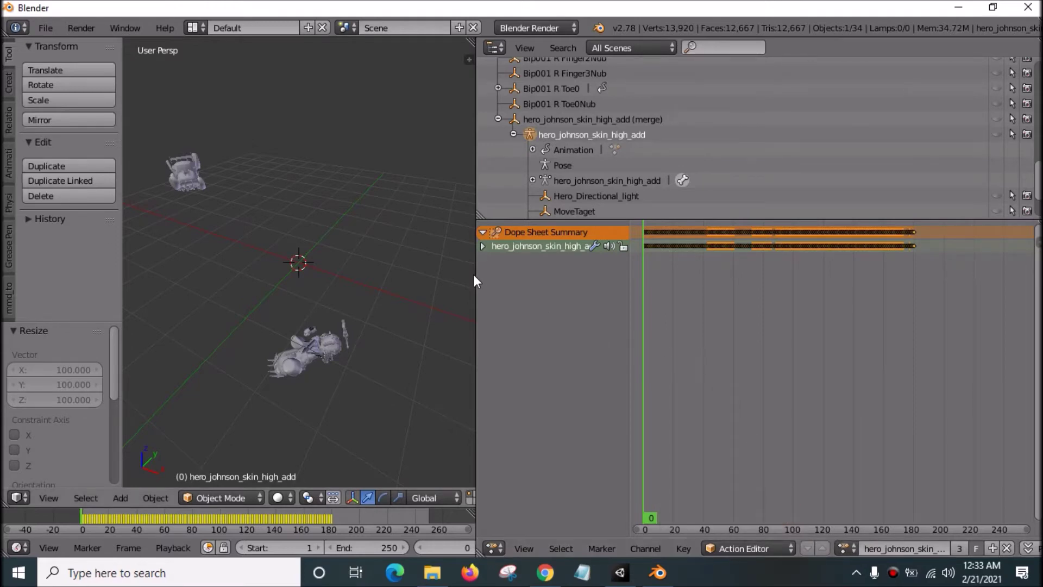
# Step: Enlarge the 3D view and open the timeline's current frame value for editing
pyautogui.moveTo(476, 276); pyautogui.dragTo(753, 357)
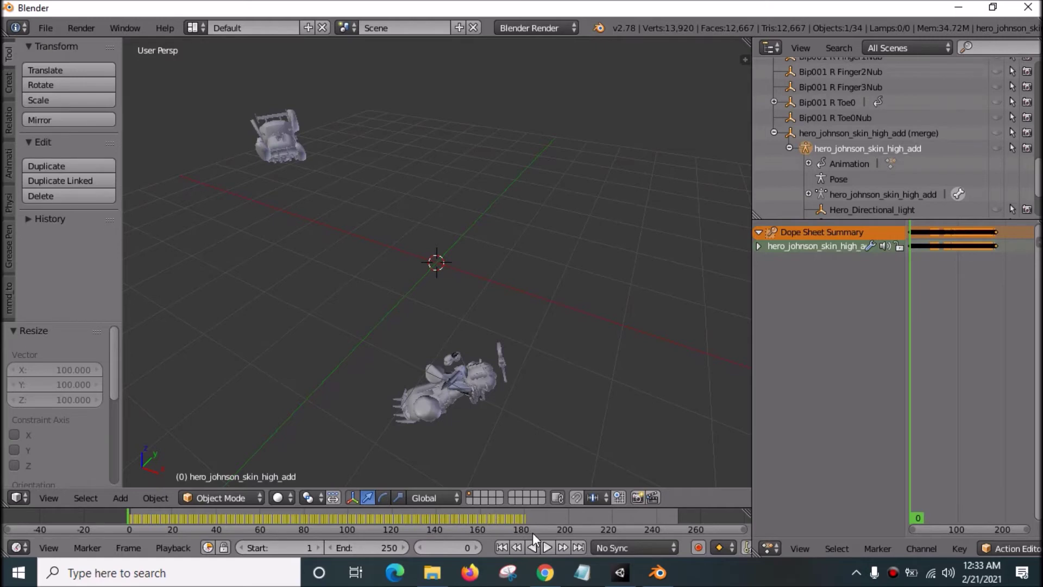
pyautogui.click(450, 549)
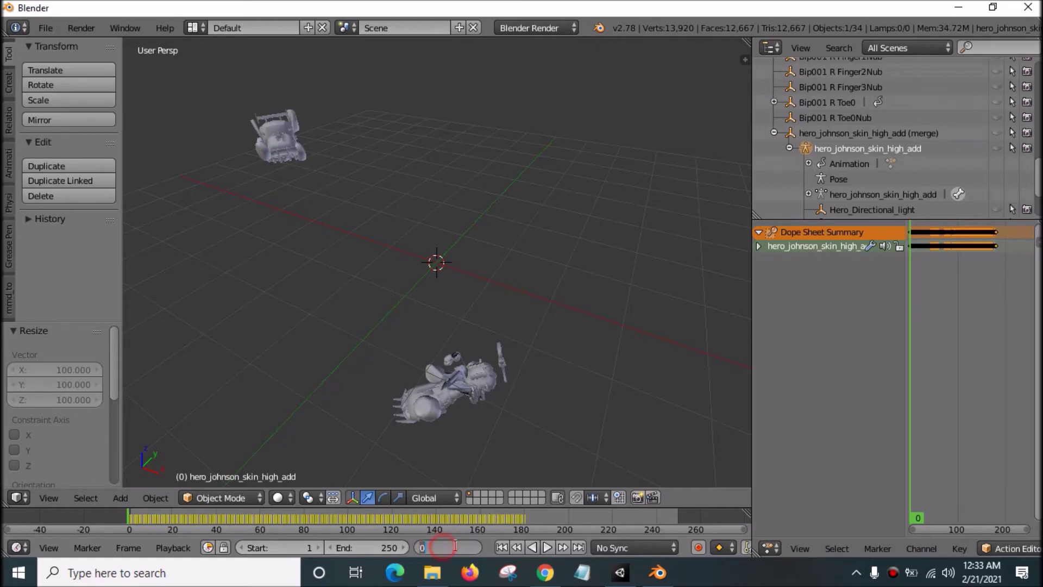